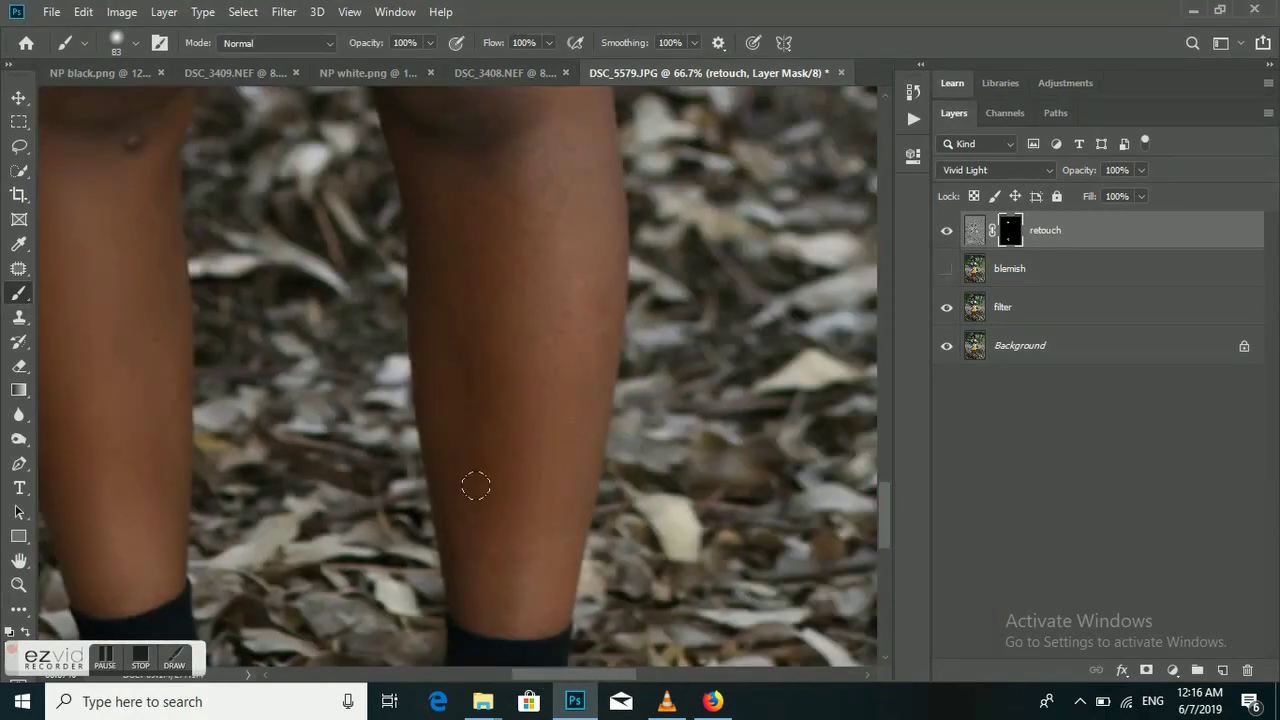
Step: Check the face and lower the retouch layer's opacity to 58%
{"action": "left_click_drag", "start_coordinate": [884, 515], "coordinate": [884, 250]}
{"action": "scroll", "coordinate": [605, 640], "scroll_direction": "left", "scroll_amount": 5}
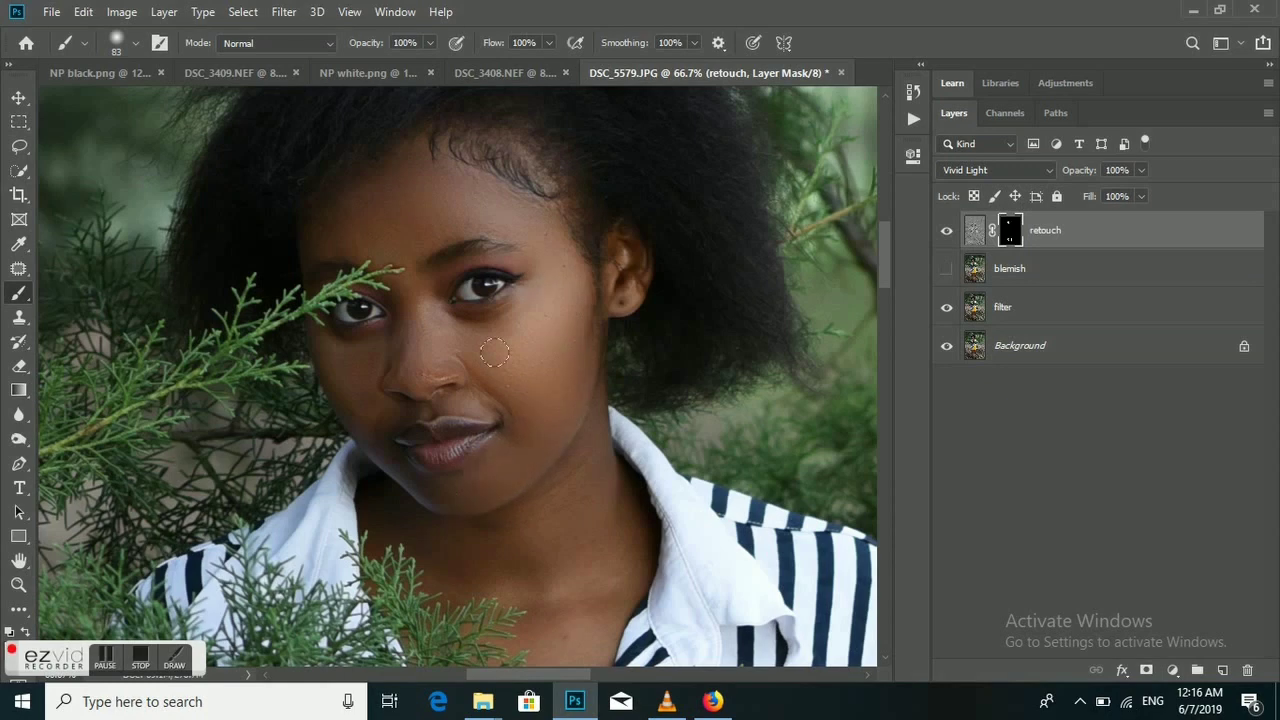
{"action": "left_click", "coordinate": [1141, 170]}
{"action": "left_click_drag", "start_coordinate": [1147, 191], "coordinate": [1106, 190]}
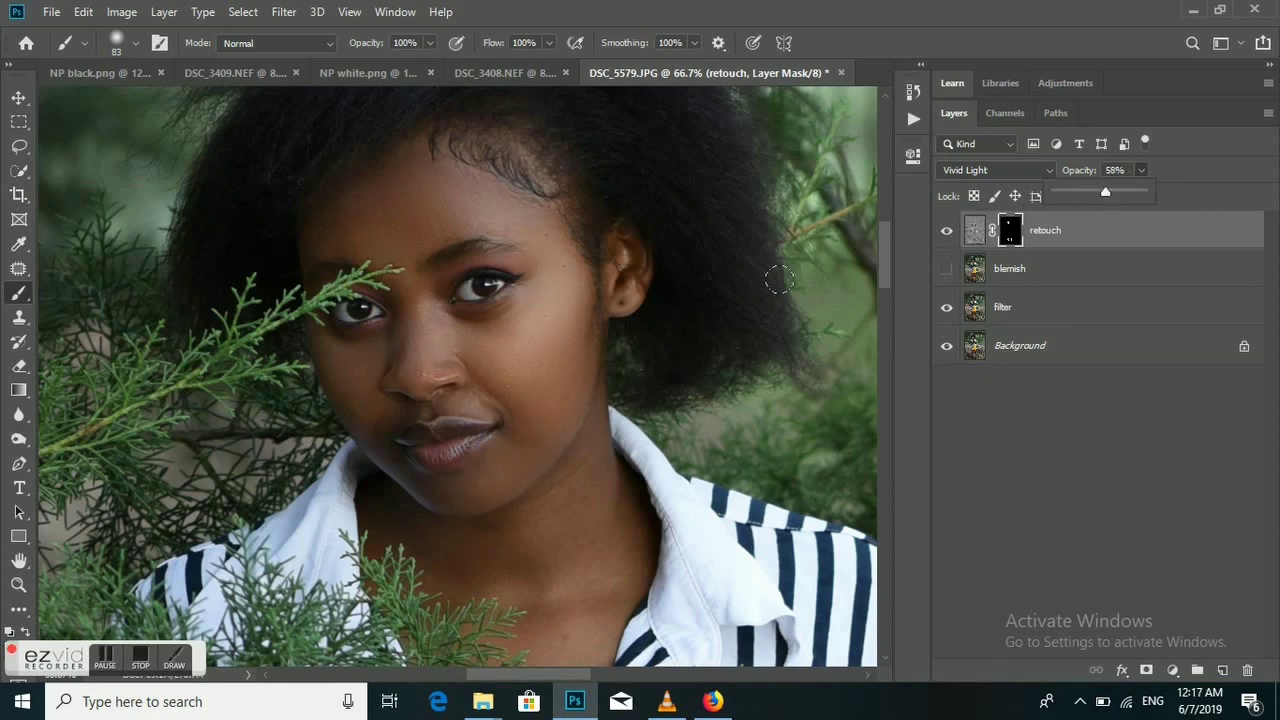
Step: Open the Camera Raw Filter on the filter layer
{"action": "key", "text": "ctrl+0"}
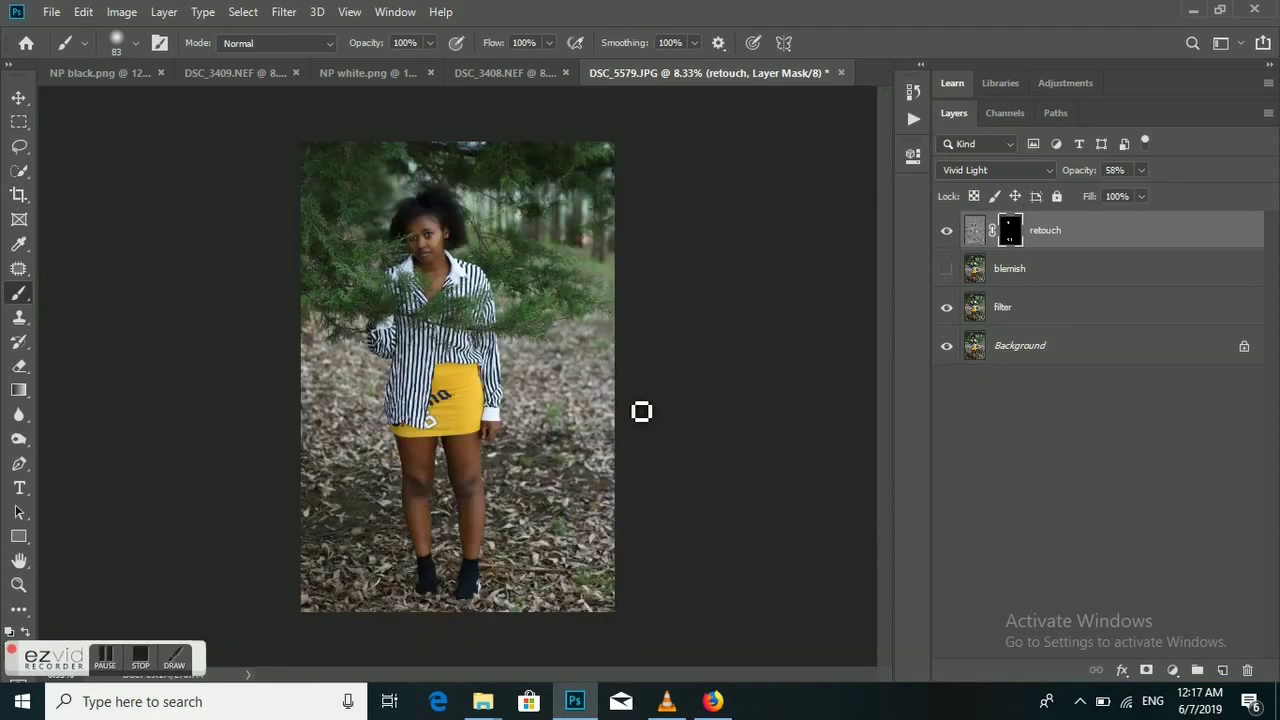
{"action": "left_click", "coordinate": [1049, 321]}
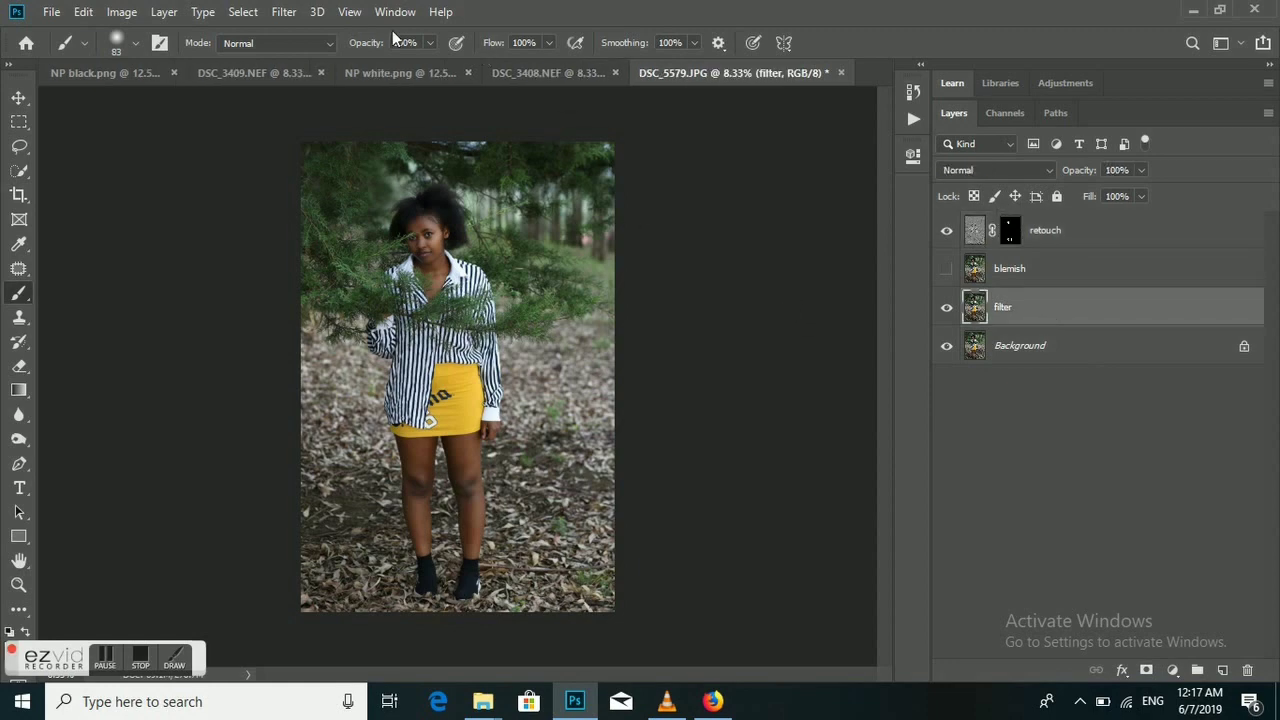
{"action": "left_click", "coordinate": [284, 12]}
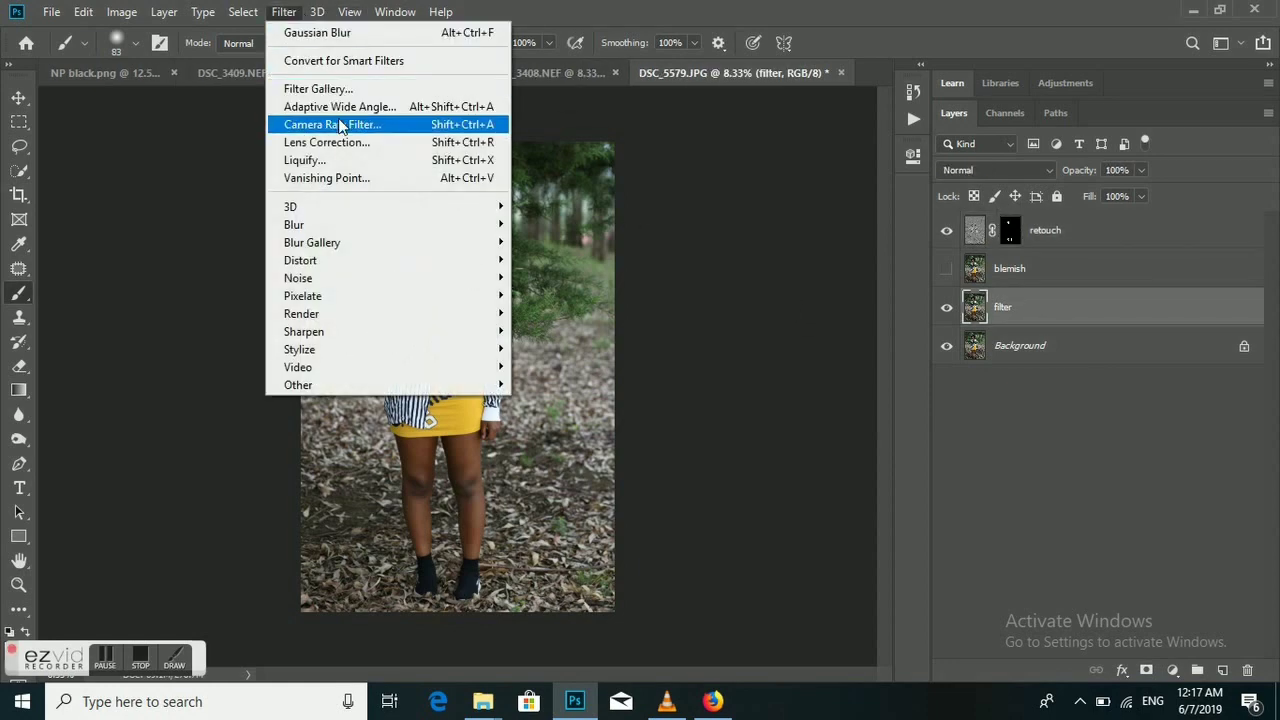
{"action": "left_click", "coordinate": [337, 125]}
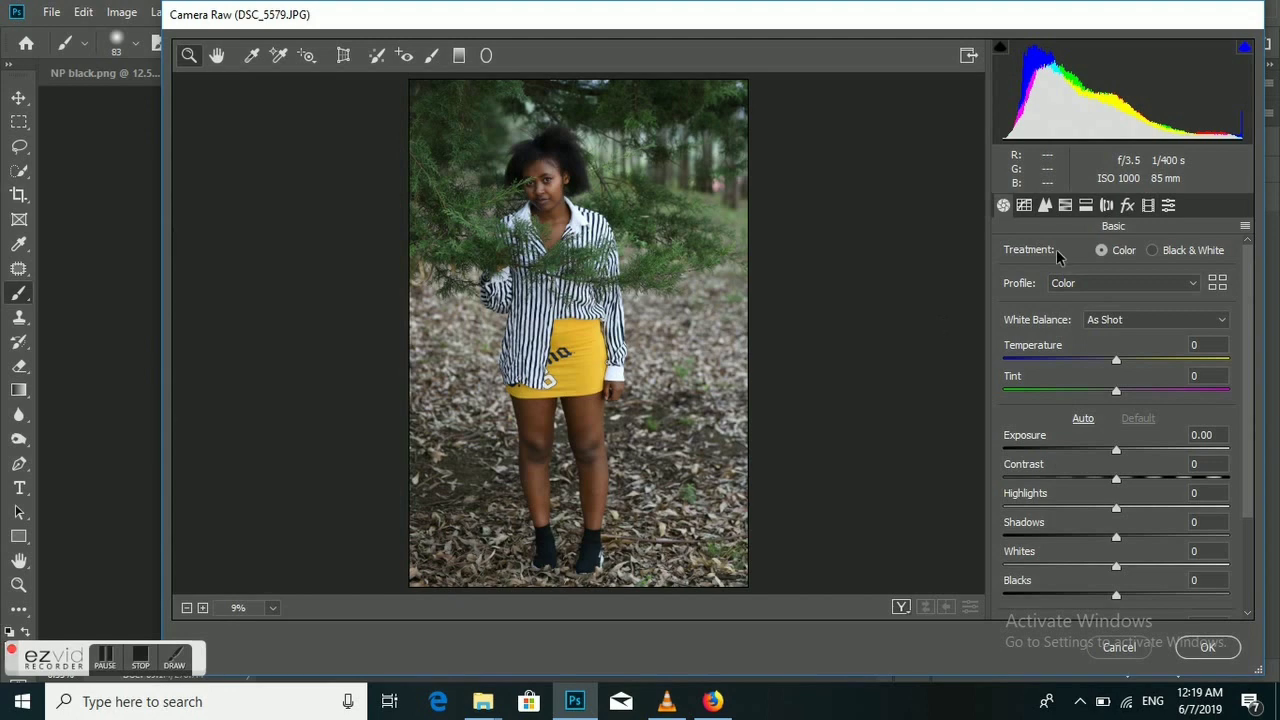
Step: Load the Camera Raw settings file rg vybe.xmp from the Downloads folder
{"action": "left_click", "coordinate": [1245, 227]}
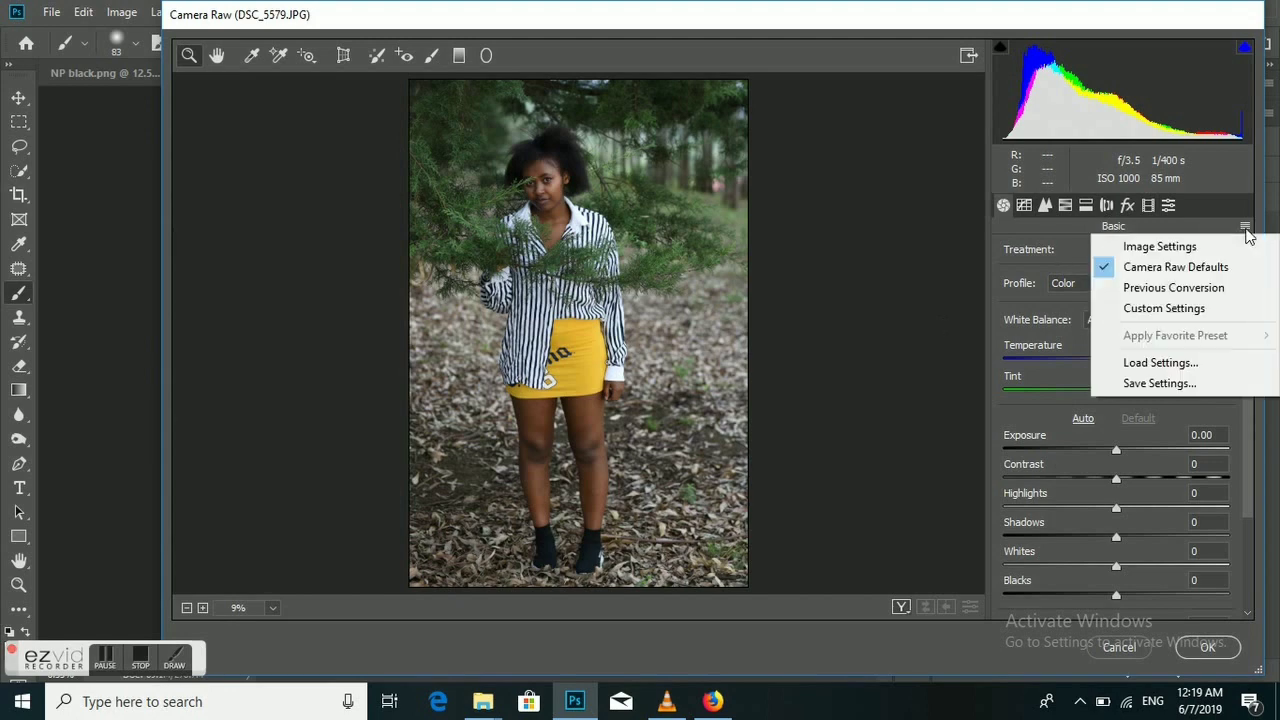
{"action": "left_click", "coordinate": [1204, 289]}
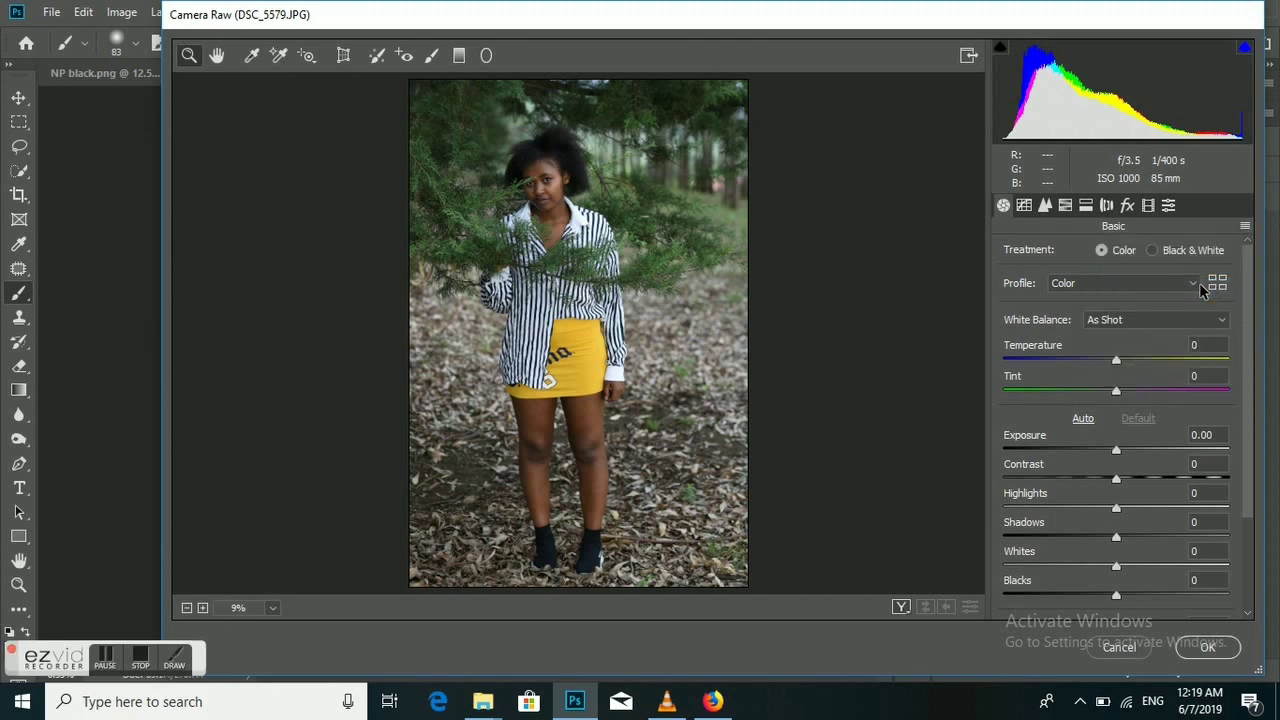
{"action": "left_click", "coordinate": [1245, 227]}
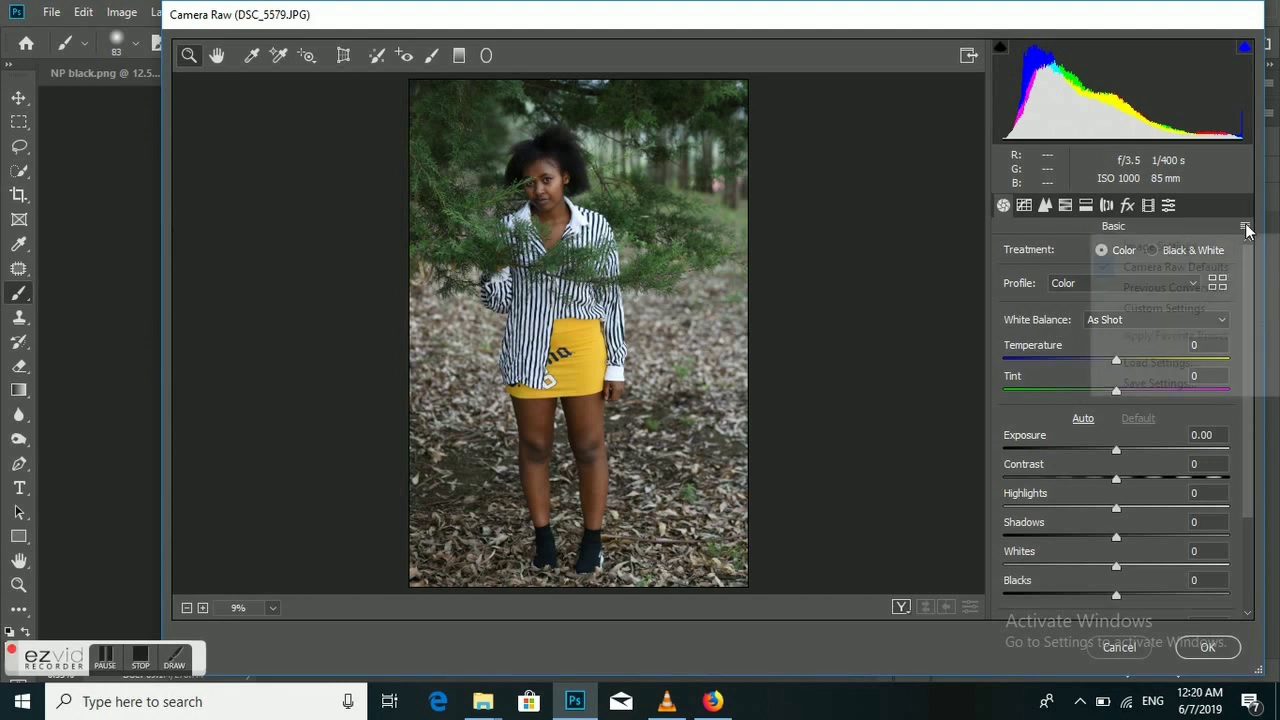
{"action": "left_click", "coordinate": [1180, 364]}
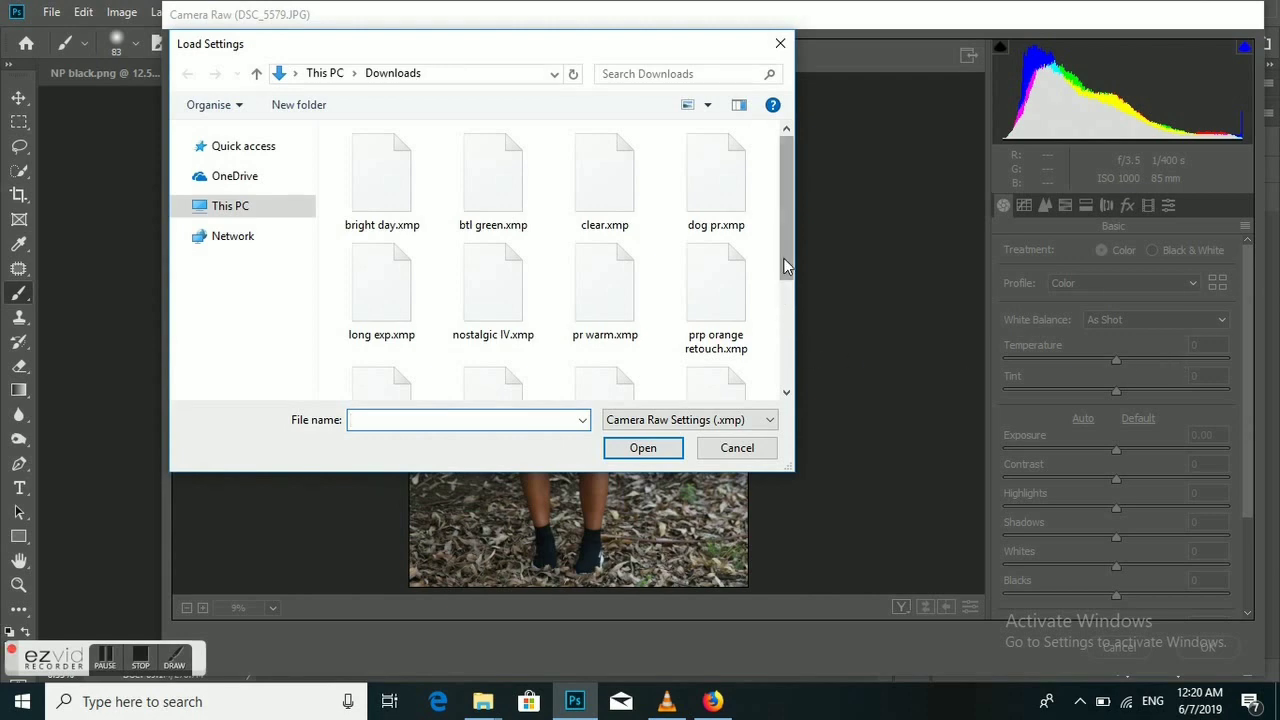
{"action": "left_click_drag", "start_coordinate": [786, 266], "coordinate": [803, 371]}
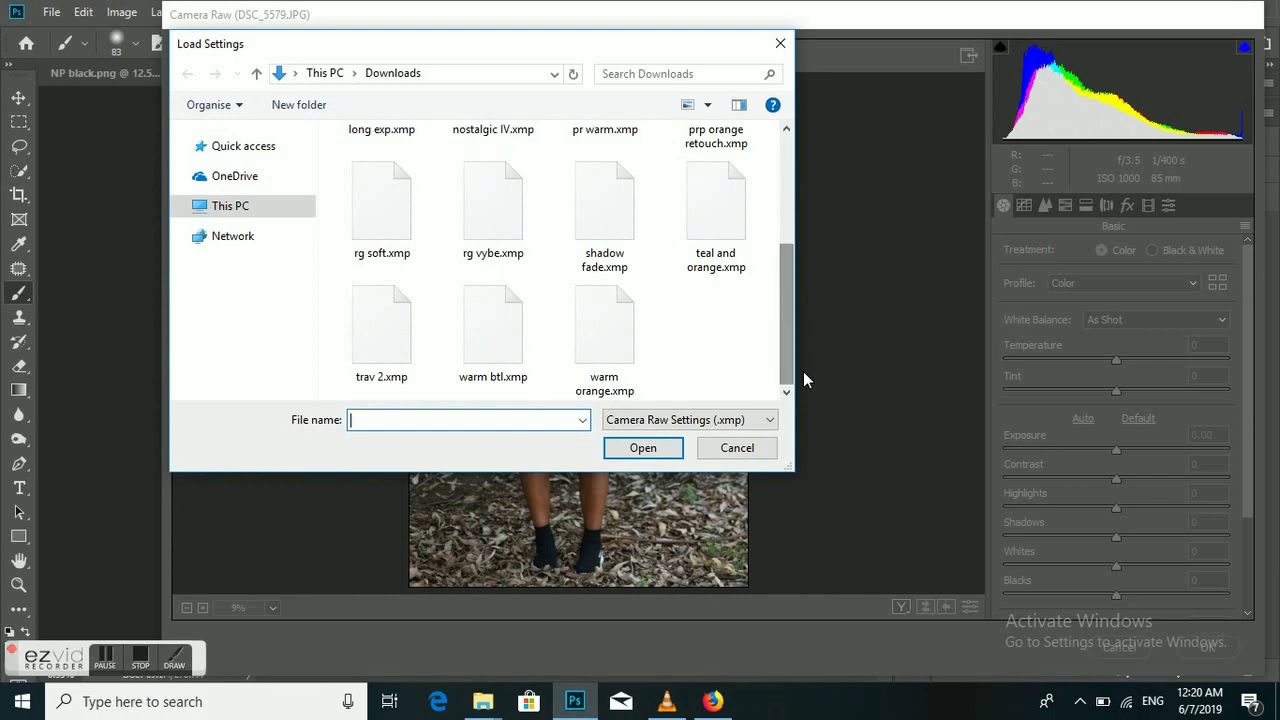
{"action": "left_click", "coordinate": [502, 237]}
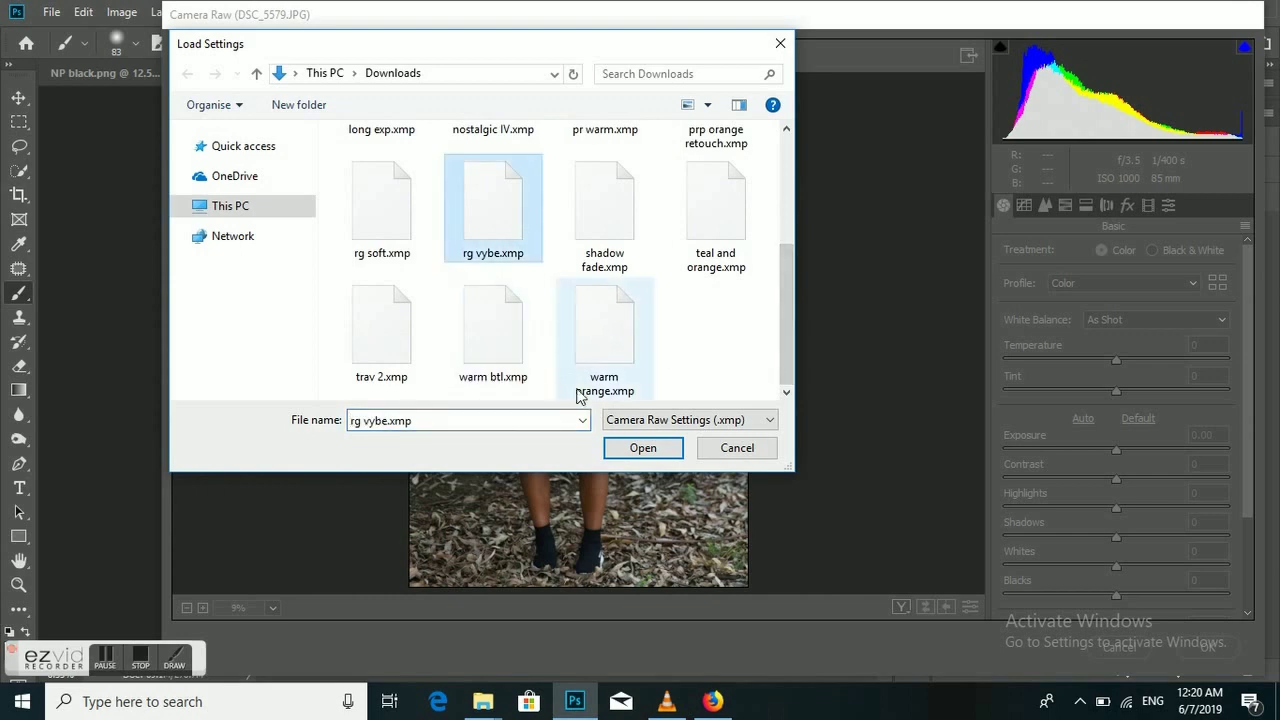
{"action": "left_click", "coordinate": [633, 452]}
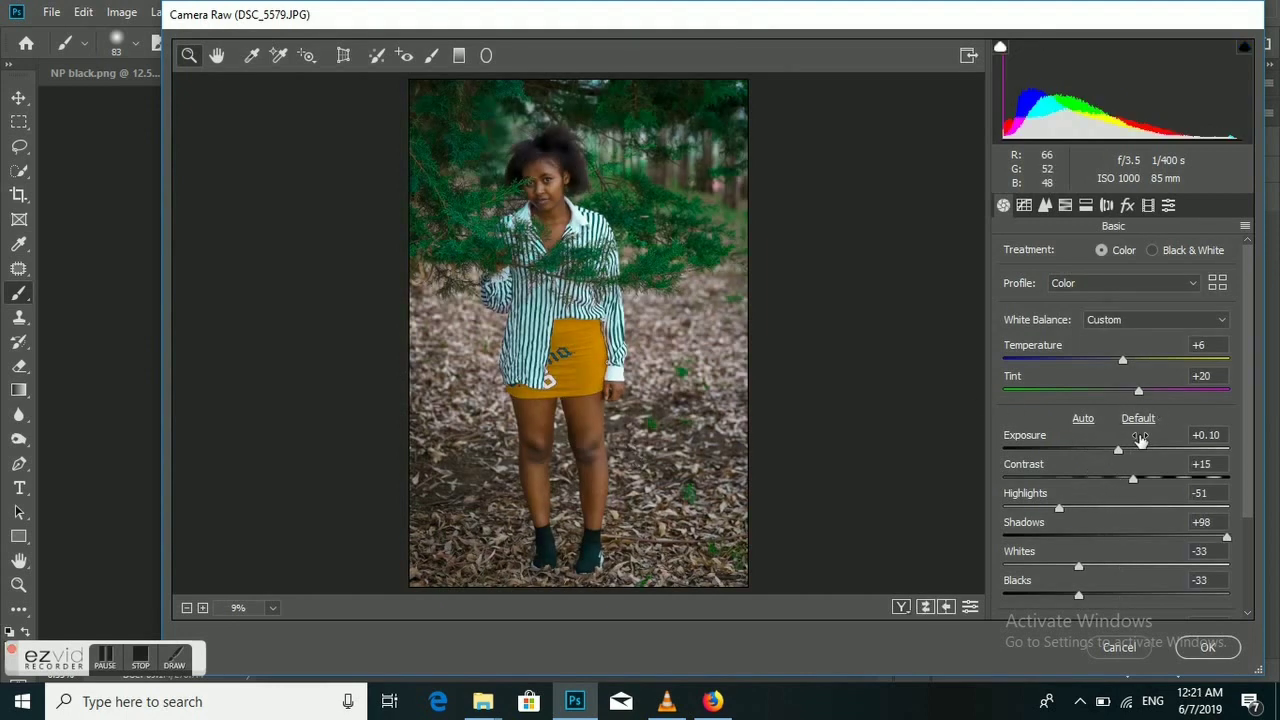
Step: Set the basic Exposure to +0.20 and the Whites to -19
{"action": "left_click_drag", "start_coordinate": [1120, 453], "coordinate": [1123, 455]}
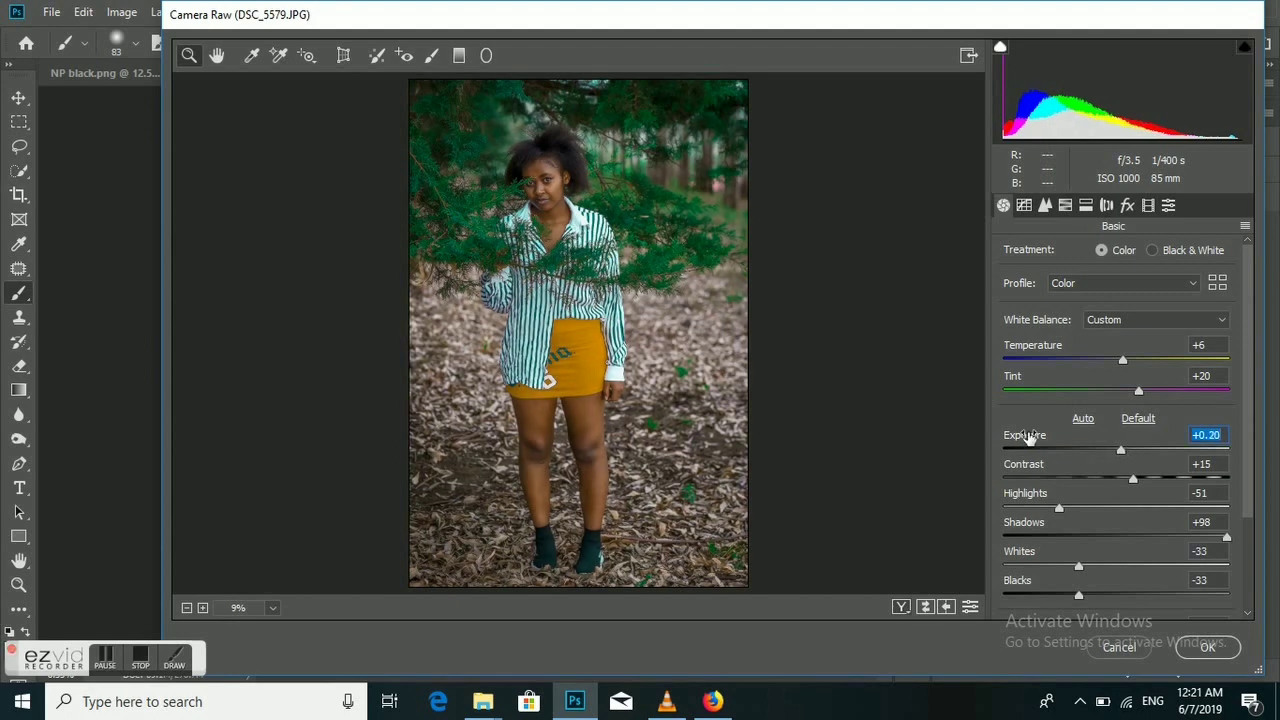
{"action": "left_click", "coordinate": [1081, 569]}
{"action": "left_click", "coordinate": [1095, 568]}
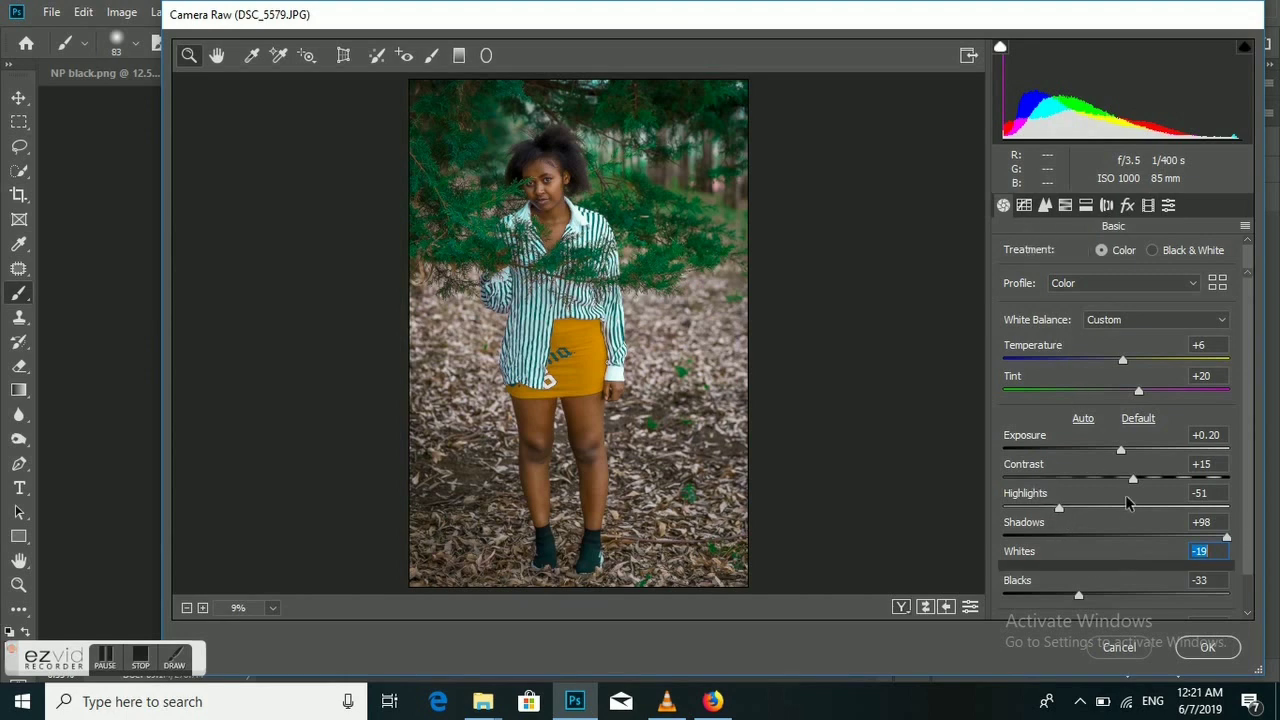
Step: Set the parametric tone curve to Highlights -28, Lights +18, Darks -14 and Shadows +31
{"action": "left_click", "coordinate": [1024, 207]}
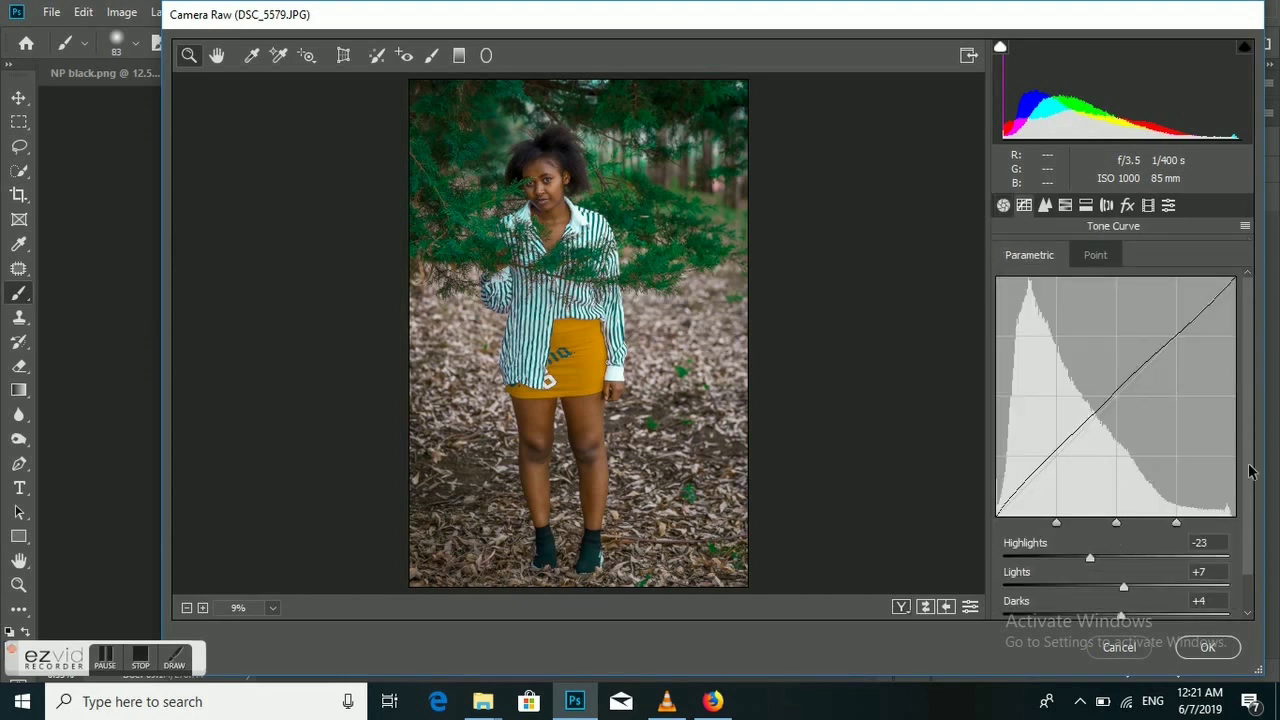
{"action": "left_click_drag", "start_coordinate": [1248, 472], "coordinate": [1252, 535]}
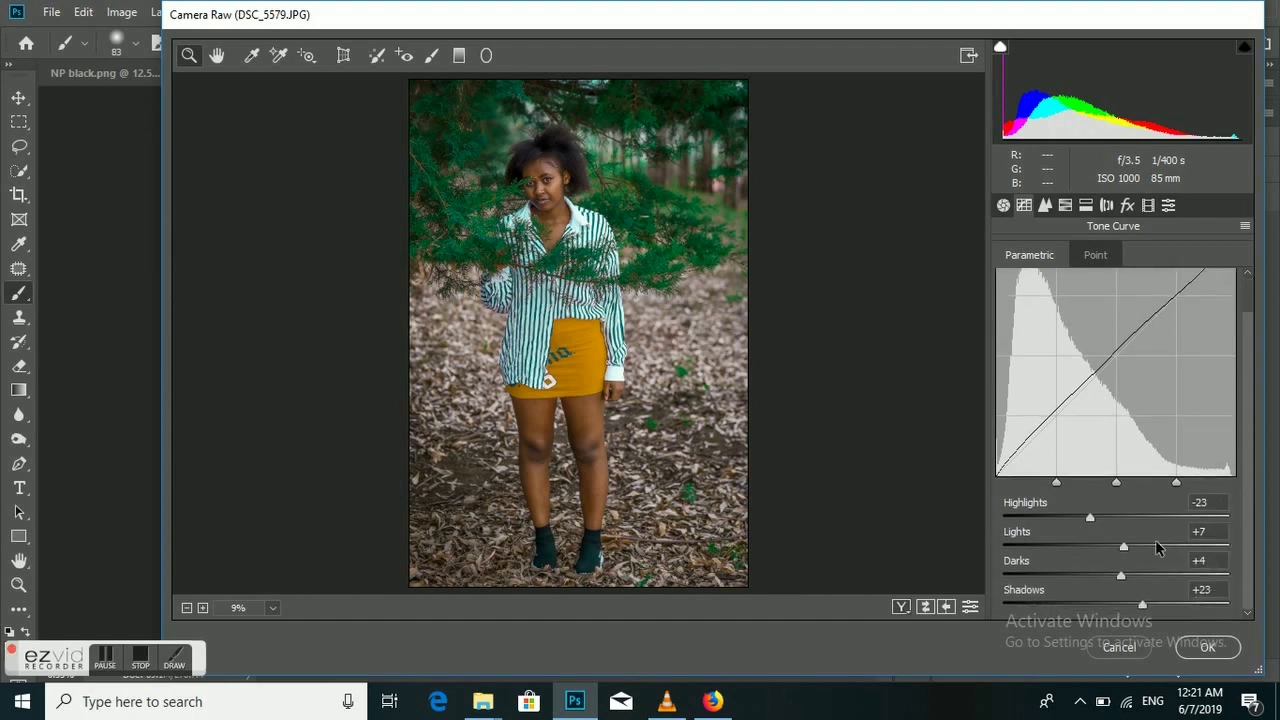
{"action": "left_click_drag", "start_coordinate": [1090, 518], "coordinate": [1087, 518]}
{"action": "left_click_drag", "start_coordinate": [1121, 577], "coordinate": [1131, 553]}
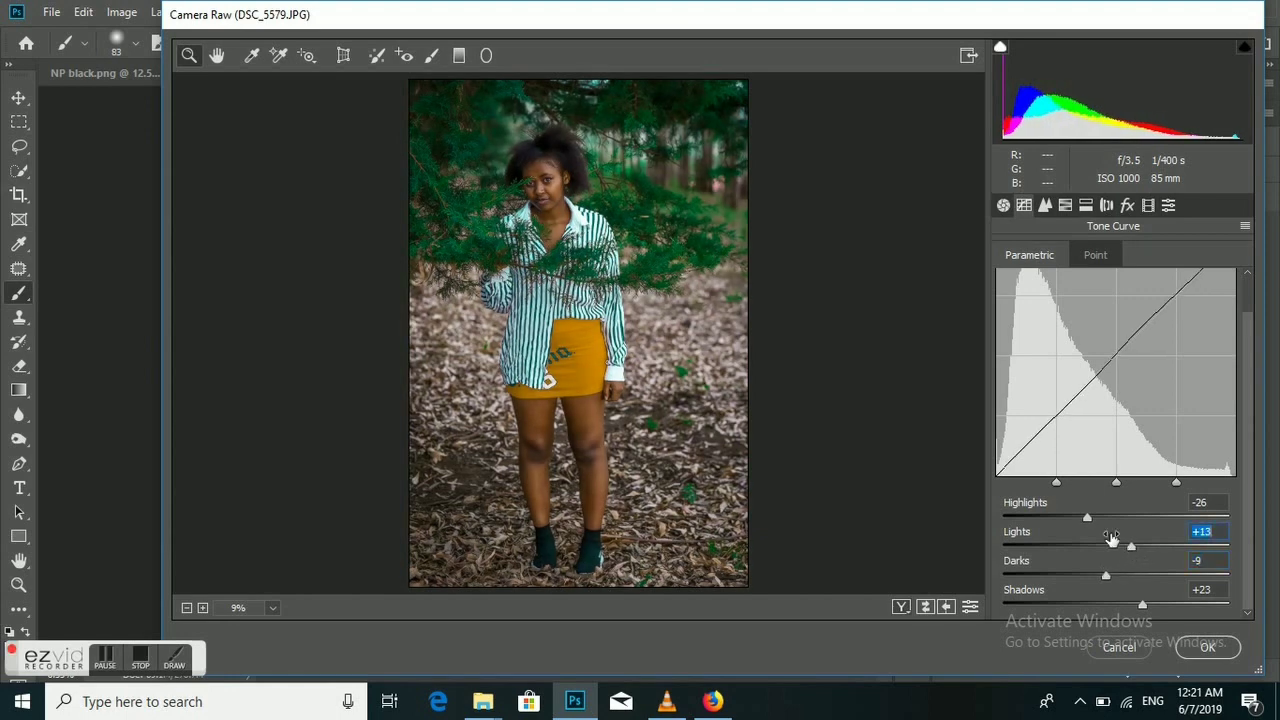
{"action": "left_click_drag", "start_coordinate": [1088, 517], "coordinate": [1085, 517]}
{"action": "left_click", "coordinate": [1143, 605]}
{"action": "left_click_drag", "start_coordinate": [1143, 606], "coordinate": [1137, 551]}
{"action": "left_click", "coordinate": [1107, 578]}
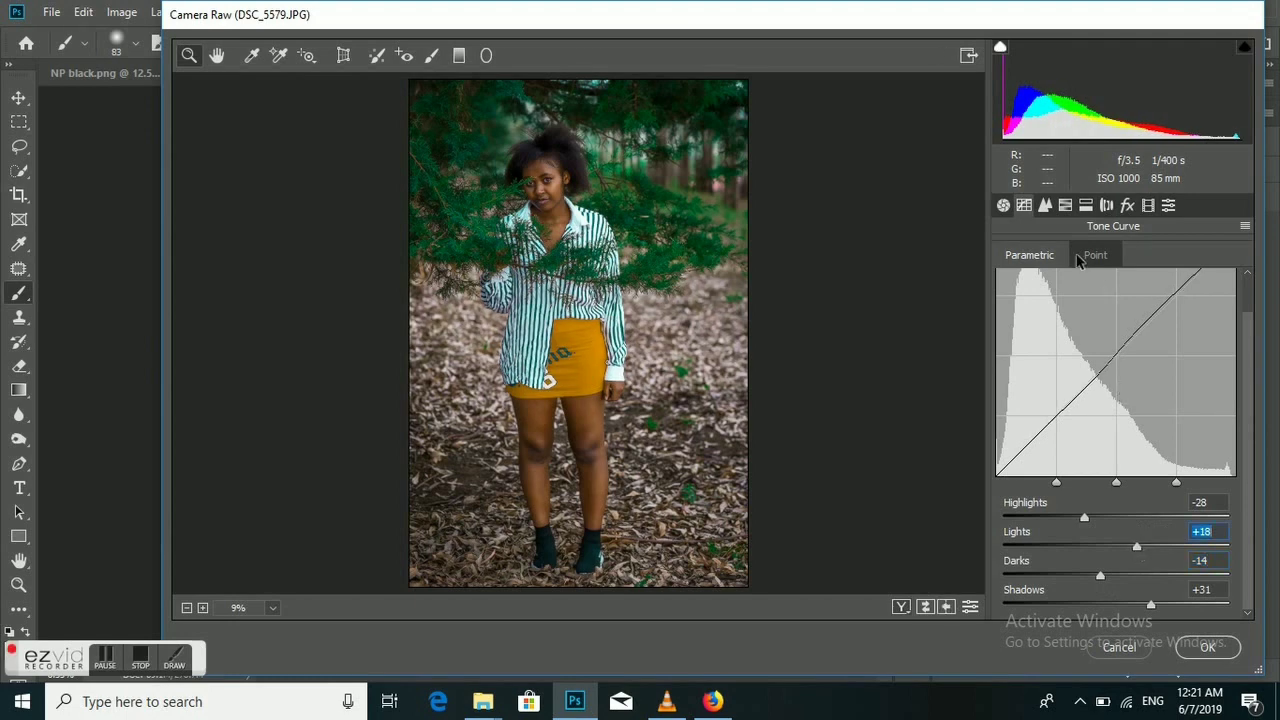
Step: Raise the Oranges luminance in the HSL adjustments to +22
{"action": "left_click", "coordinate": [1065, 208]}
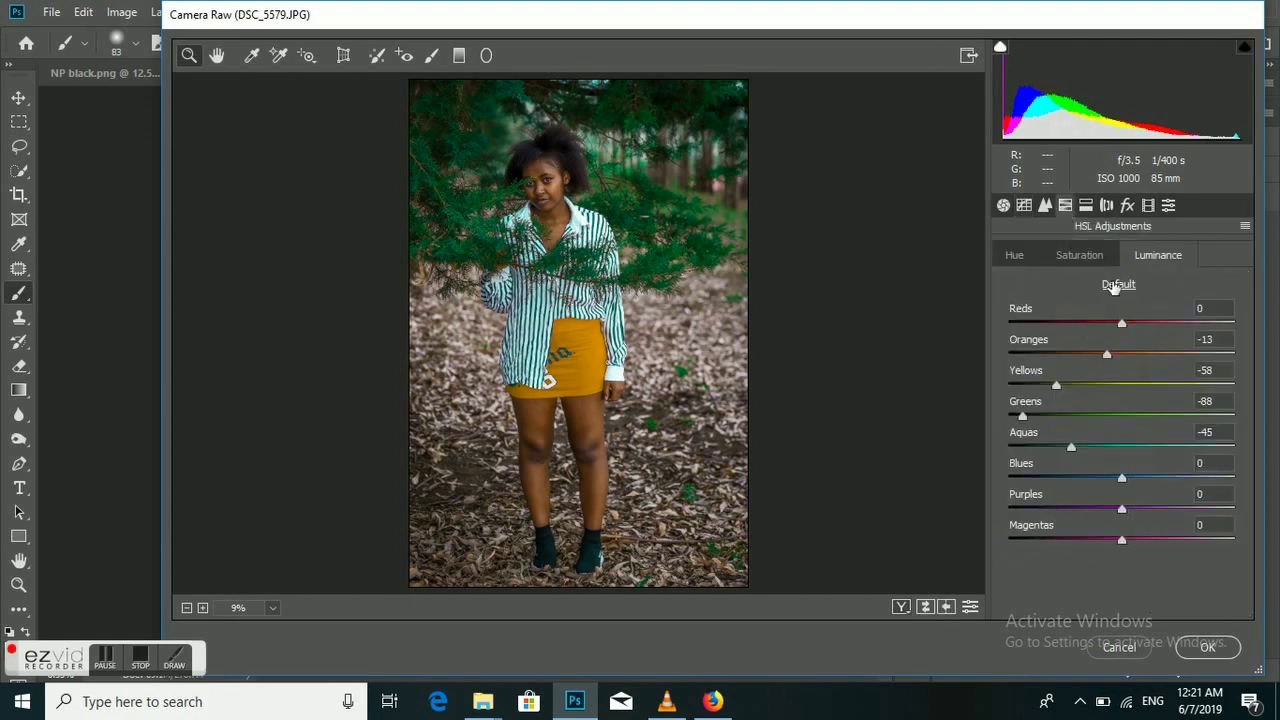
{"action": "left_click_drag", "start_coordinate": [1110, 356], "coordinate": [1116, 362]}
{"action": "left_click_drag", "start_coordinate": [1115, 358], "coordinate": [1120, 360]}
{"action": "left_click_drag", "start_coordinate": [1120, 360], "coordinate": [1127, 364]}
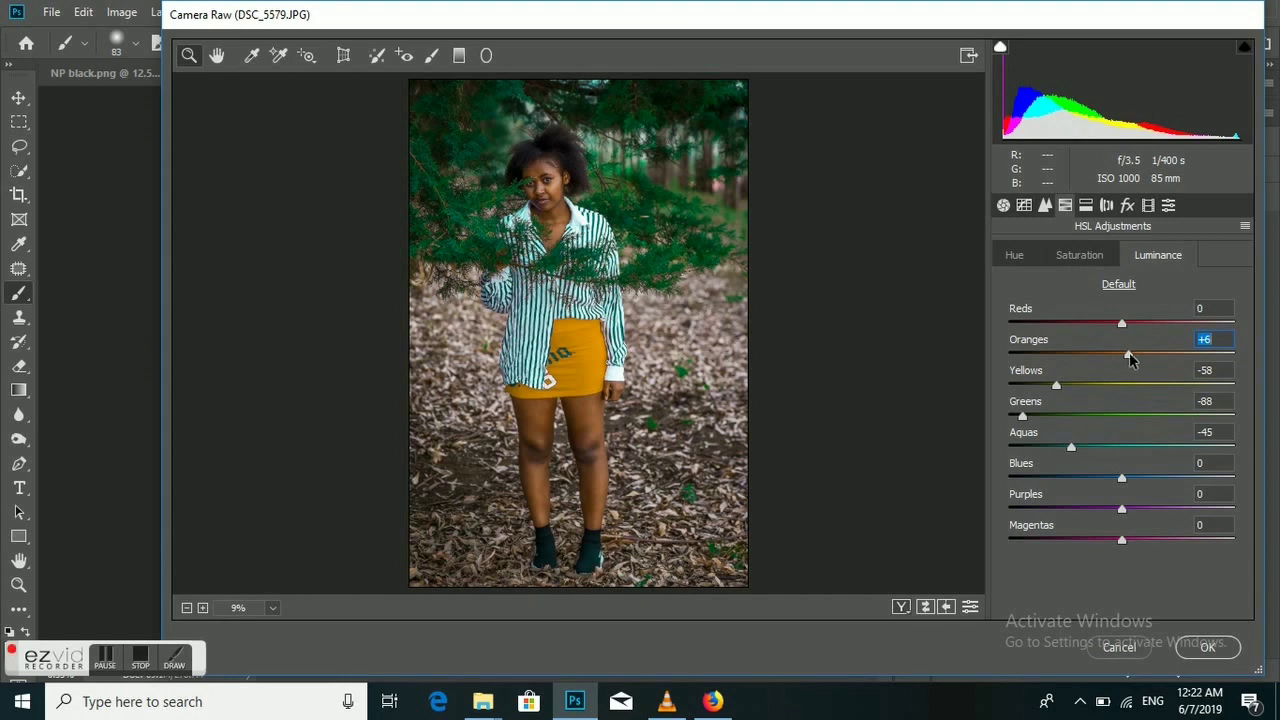
{"action": "left_click_drag", "start_coordinate": [1129, 362], "coordinate": [1136, 364]}
{"action": "key", "text": "Up"}
{"action": "key", "text": "Up"}
{"action": "left_click_drag", "start_coordinate": [1135, 355], "coordinate": [1147, 360]}
Step: Set the Yellows luminance to -39 and the Oranges luminance to +29
{"action": "left_click", "coordinate": [1052, 389]}
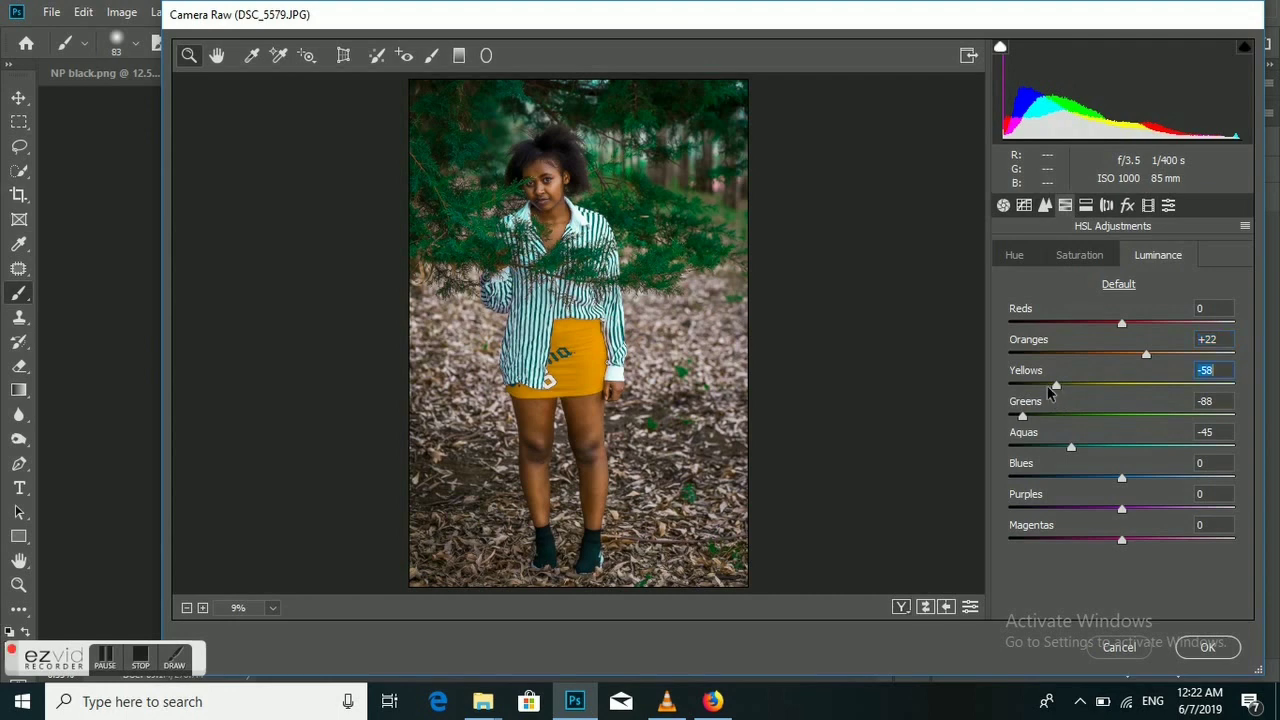
{"action": "key", "text": "shift+Down"}
{"action": "left_click", "coordinate": [1070, 388]}
{"action": "left_click_drag", "start_coordinate": [1072, 388], "coordinate": [1078, 389]}
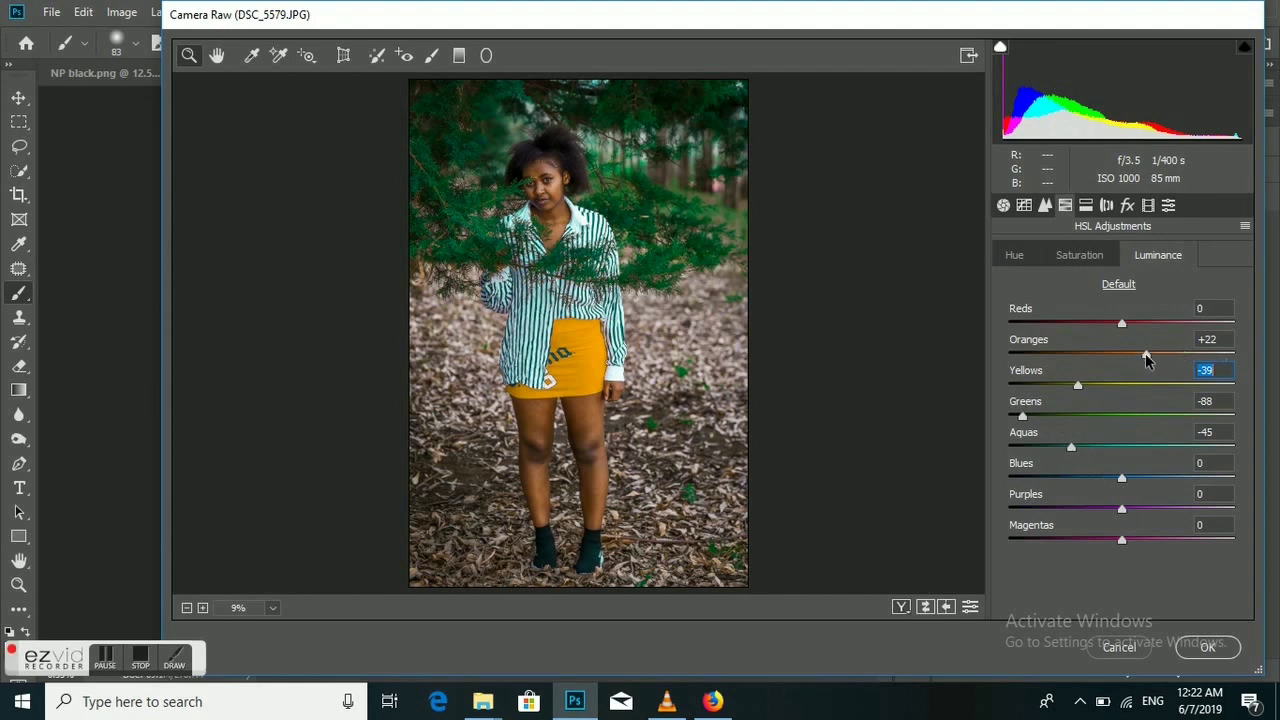
{"action": "left_click_drag", "start_coordinate": [1146, 356], "coordinate": [1155, 358]}
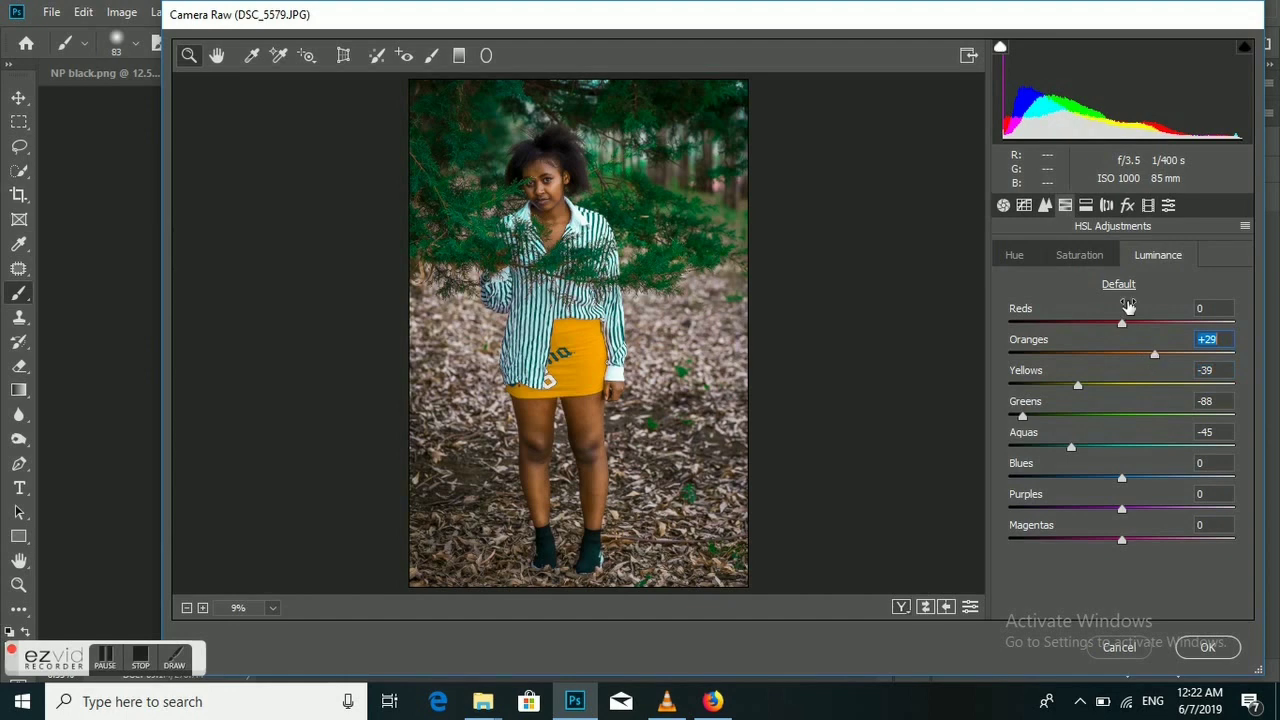
Step: Raise the Oranges saturation slightly and reduce the Yellows saturation in the HSL adjustments
{"action": "left_click", "coordinate": [1092, 262]}
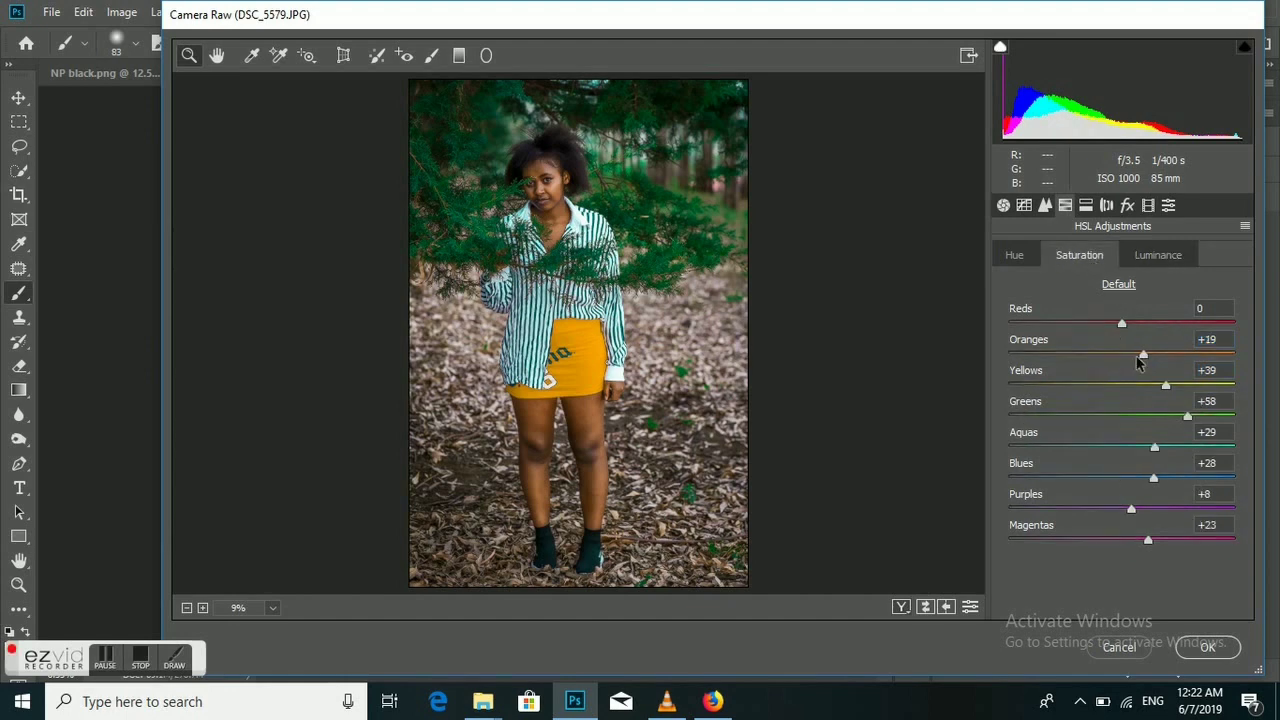
{"action": "left_click_drag", "start_coordinate": [1142, 353], "coordinate": [1148, 356]}
{"action": "left_click", "coordinate": [1165, 386]}
{"action": "left_click_drag", "start_coordinate": [1165, 388], "coordinate": [1152, 388]}
{"action": "left_click", "coordinate": [1148, 357]}
Step: Raise the Aquas hue slightly and set the Oranges luminance to +34
{"action": "left_click", "coordinate": [1022, 264]}
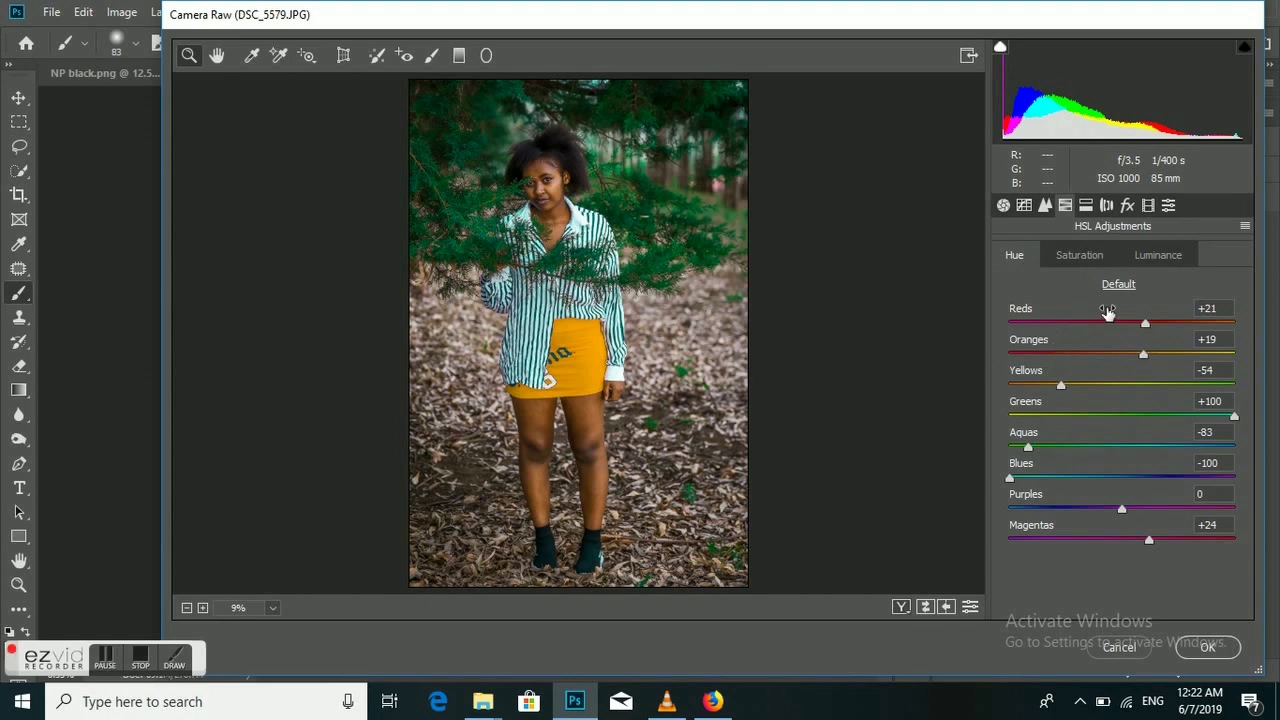
{"action": "left_click", "coordinate": [1031, 450]}
{"action": "left_click_drag", "start_coordinate": [1031, 450], "coordinate": [1038, 451]}
{"action": "left_click", "coordinate": [1140, 262]}
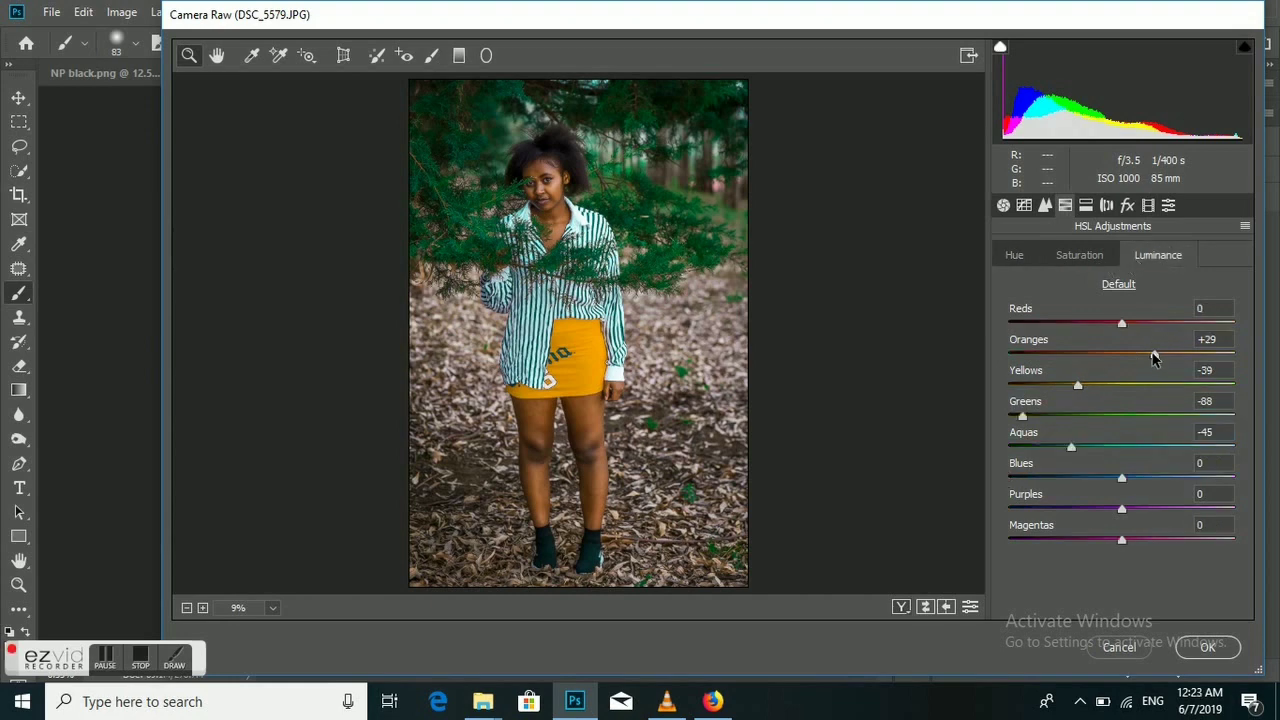
{"action": "left_click_drag", "start_coordinate": [1154, 358], "coordinate": [1160, 359]}
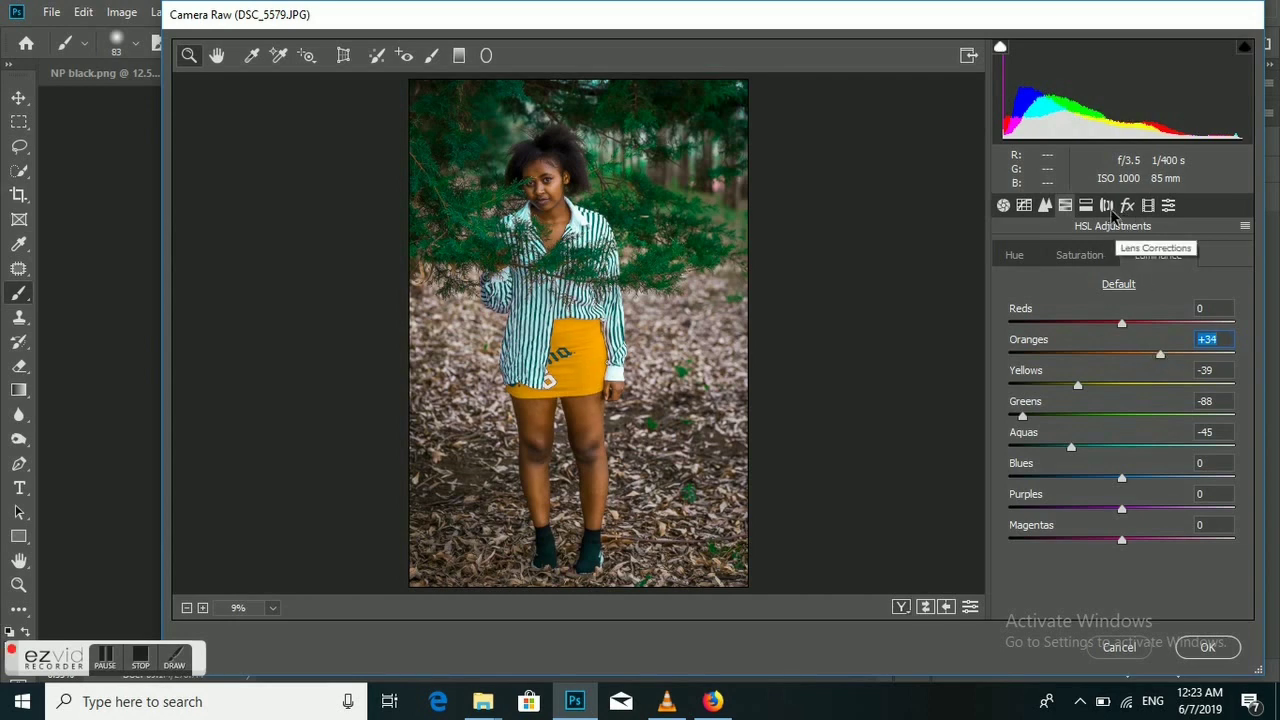
Step: Split-tone the highlights with Hue 39 and Saturation 13
{"action": "left_click", "coordinate": [1090, 205]}
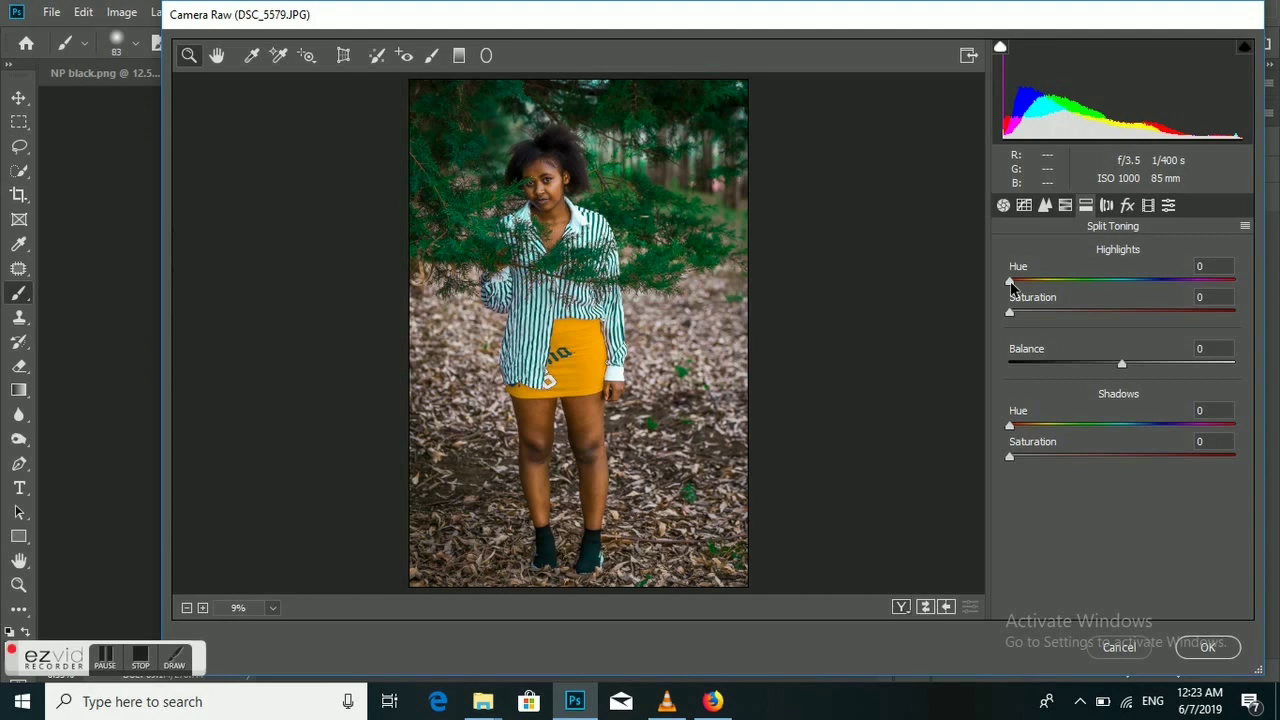
{"action": "left_click_drag", "start_coordinate": [1010, 281], "coordinate": [1037, 287]}
{"action": "left_click", "coordinate": [1011, 311]}
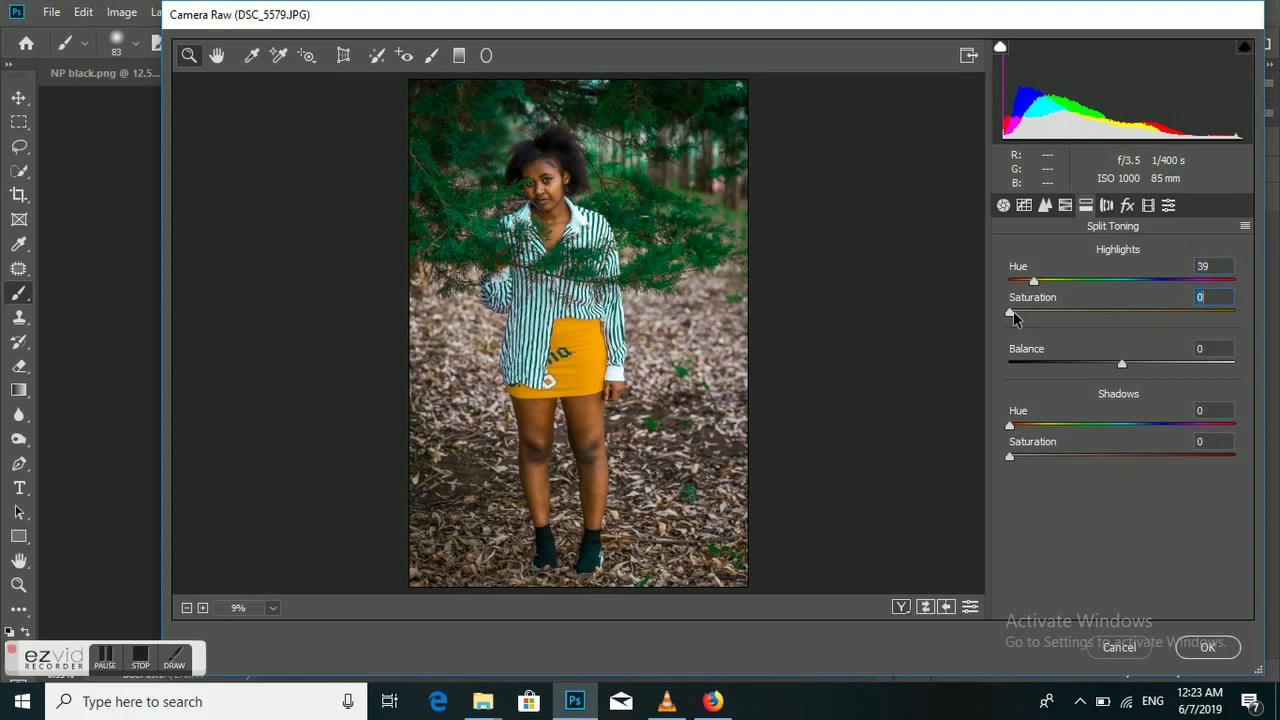
{"action": "left_click_drag", "start_coordinate": [1013, 311], "coordinate": [1041, 312]}
Step: Split-tone the shadows with Hue 239 and Saturation 20
{"action": "left_click_drag", "start_coordinate": [1010, 426], "coordinate": [1012, 426]}
{"action": "left_click_drag", "start_coordinate": [1010, 426], "coordinate": [1158, 440]}
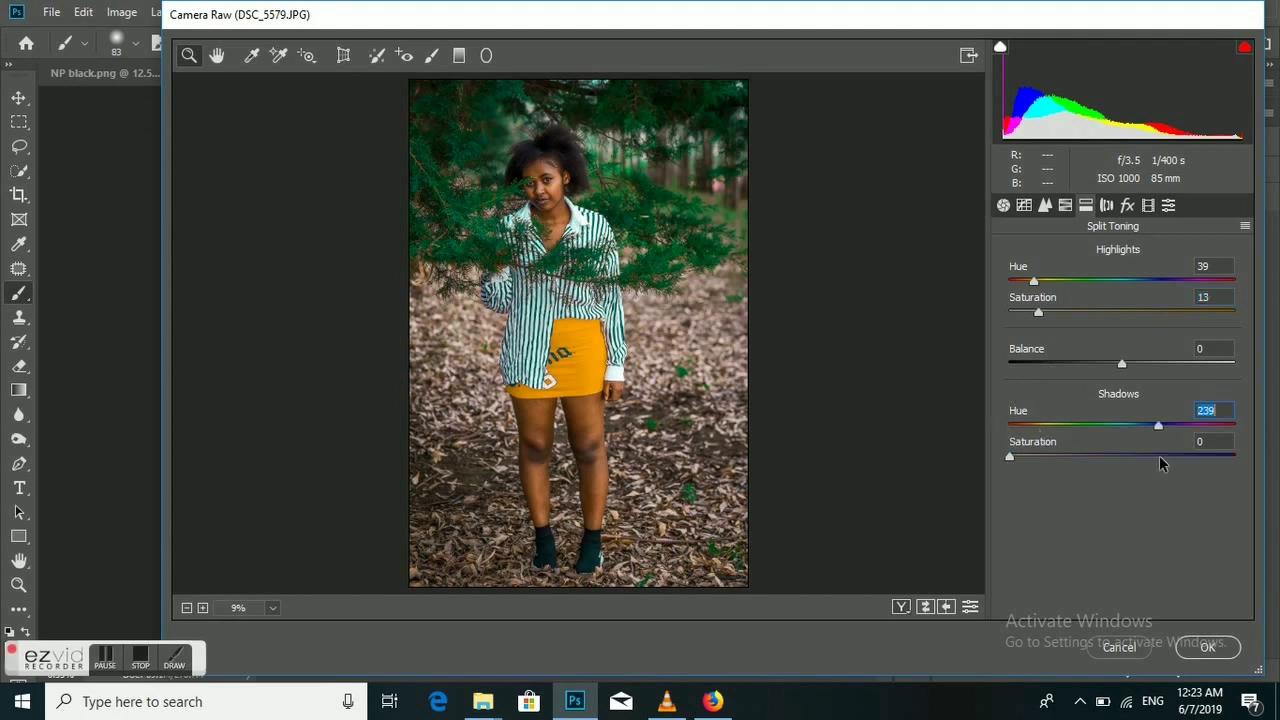
{"action": "left_click", "coordinate": [1012, 456]}
{"action": "left_click_drag", "start_coordinate": [1032, 459], "coordinate": [1048, 461]}
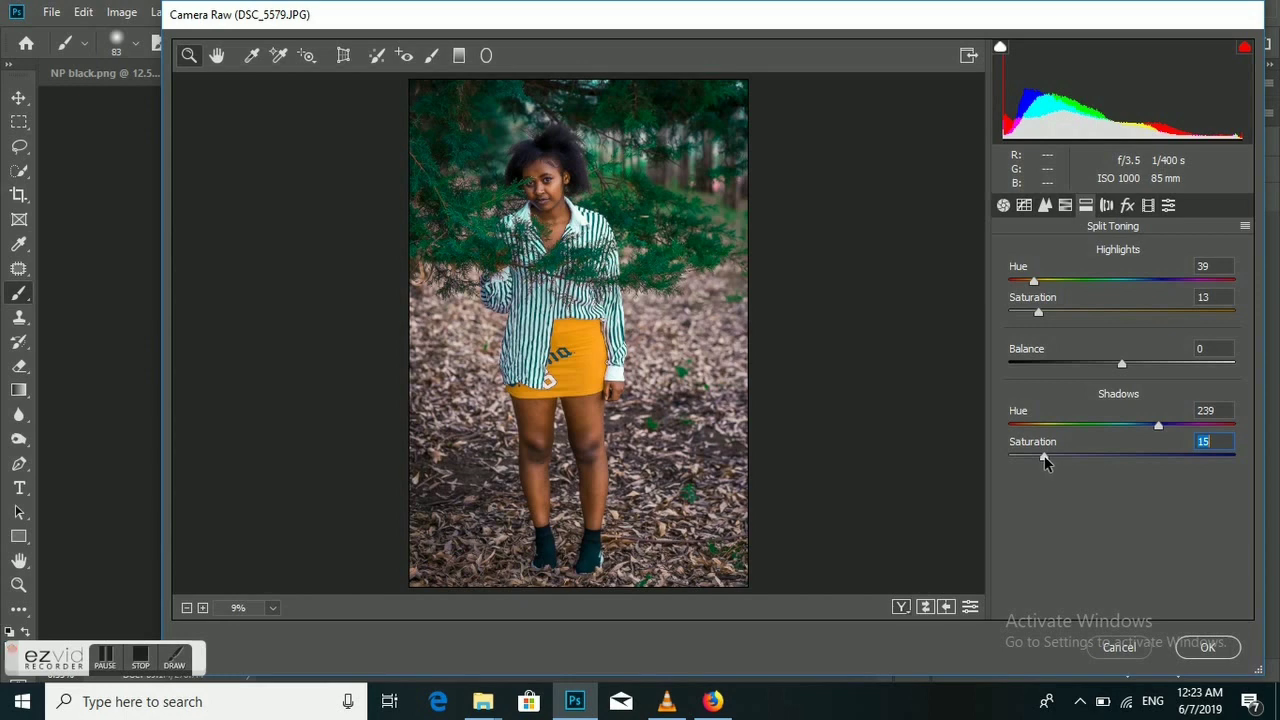
{"action": "left_click_drag", "start_coordinate": [1045, 461], "coordinate": [1052, 457]}
Step: Set the split-toning Balance to +46, the shadow saturation to 21 and the highlight saturation to 15
{"action": "left_click_drag", "start_coordinate": [1121, 364], "coordinate": [1092, 367]}
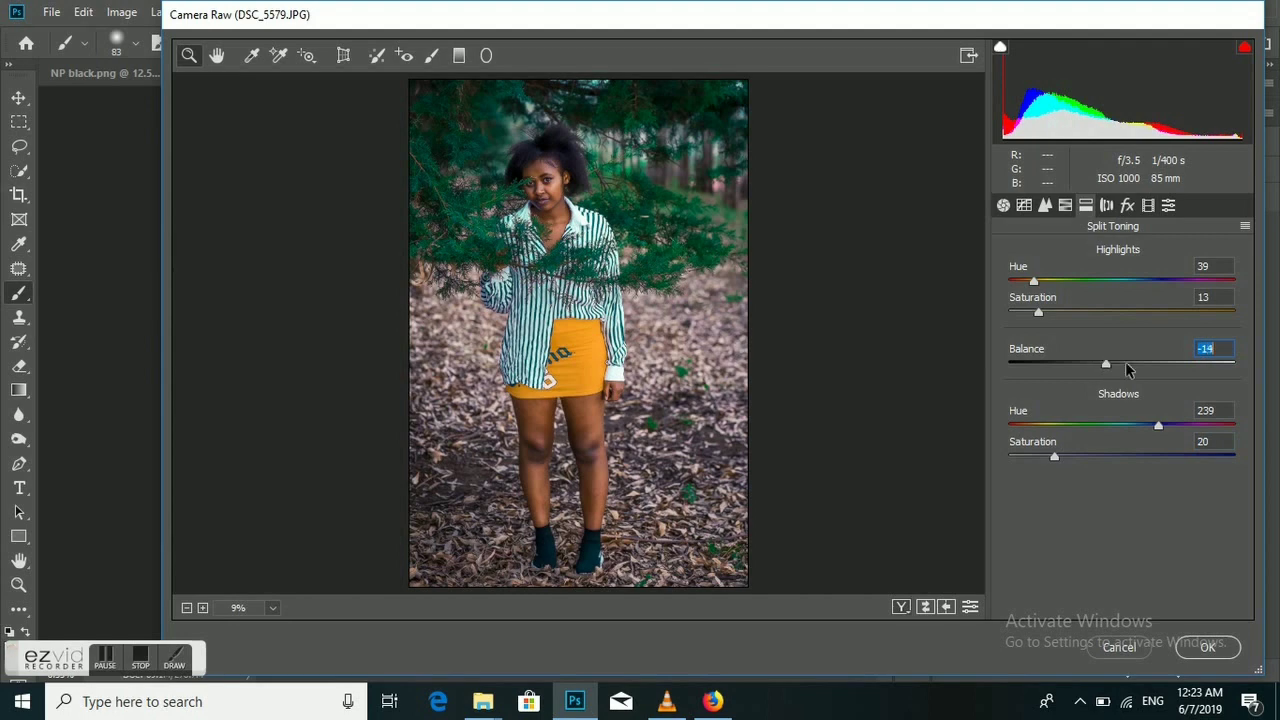
{"action": "left_click", "coordinate": [1127, 366]}
{"action": "left_click", "coordinate": [1148, 372]}
{"action": "mouse_move", "coordinate": [1147, 369]}
{"action": "left_mouse_down"}
{"action": "mouse_move", "coordinate": [1127, 367]}
{"action": "mouse_move", "coordinate": [1186, 372]}
{"action": "mouse_move", "coordinate": [1172, 369]}
{"action": "left_mouse_up"}
{"action": "left_click_drag", "start_coordinate": [1054, 456], "coordinate": [1056, 456]}
{"action": "left_click_drag", "start_coordinate": [1038, 312], "coordinate": [1043, 314]}
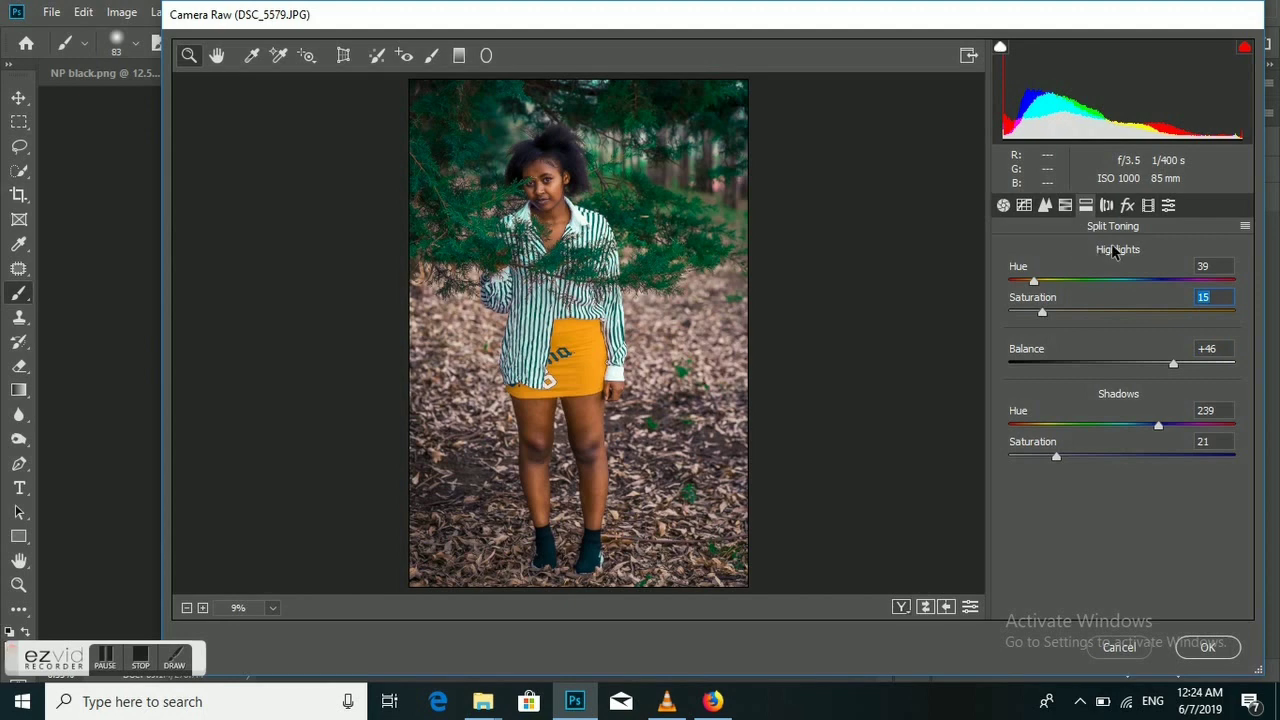
Step: Add a post-crop vignette with Amount about -19, Midpoint 42, Roundness +12 and Feather 60
{"action": "left_click", "coordinate": [1127, 205]}
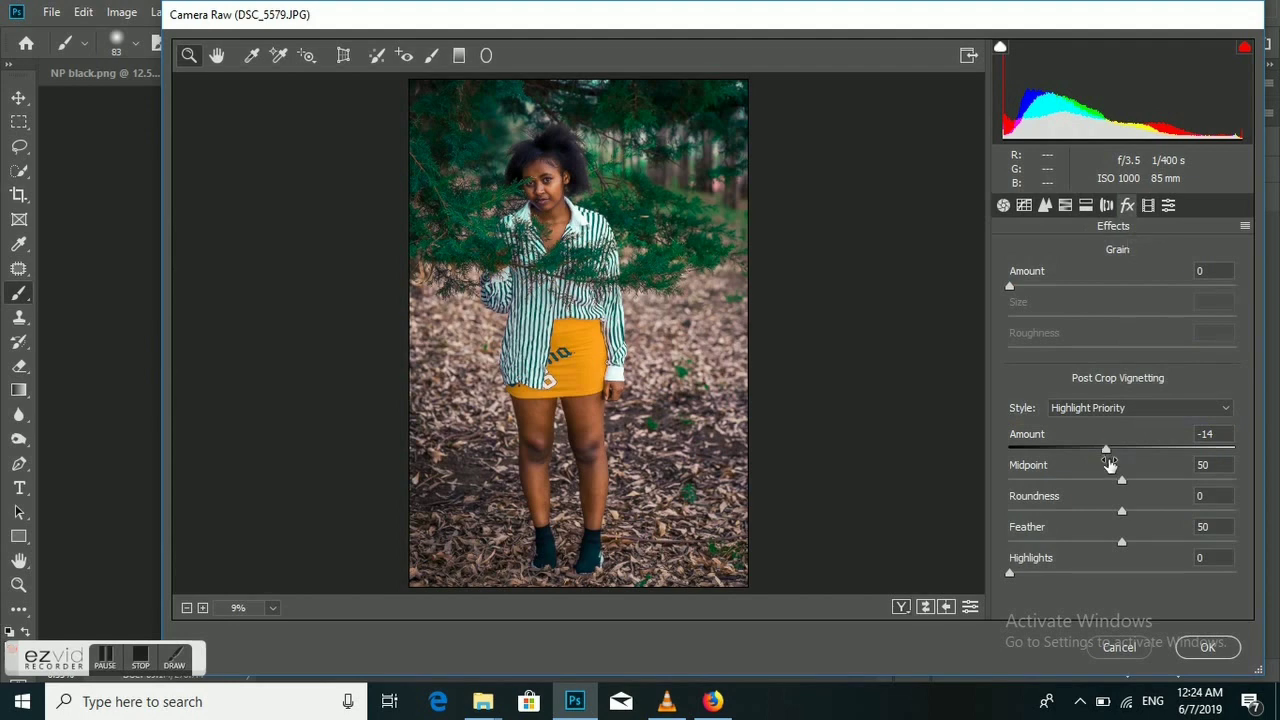
{"action": "left_click_drag", "start_coordinate": [1106, 453], "coordinate": [1102, 452]}
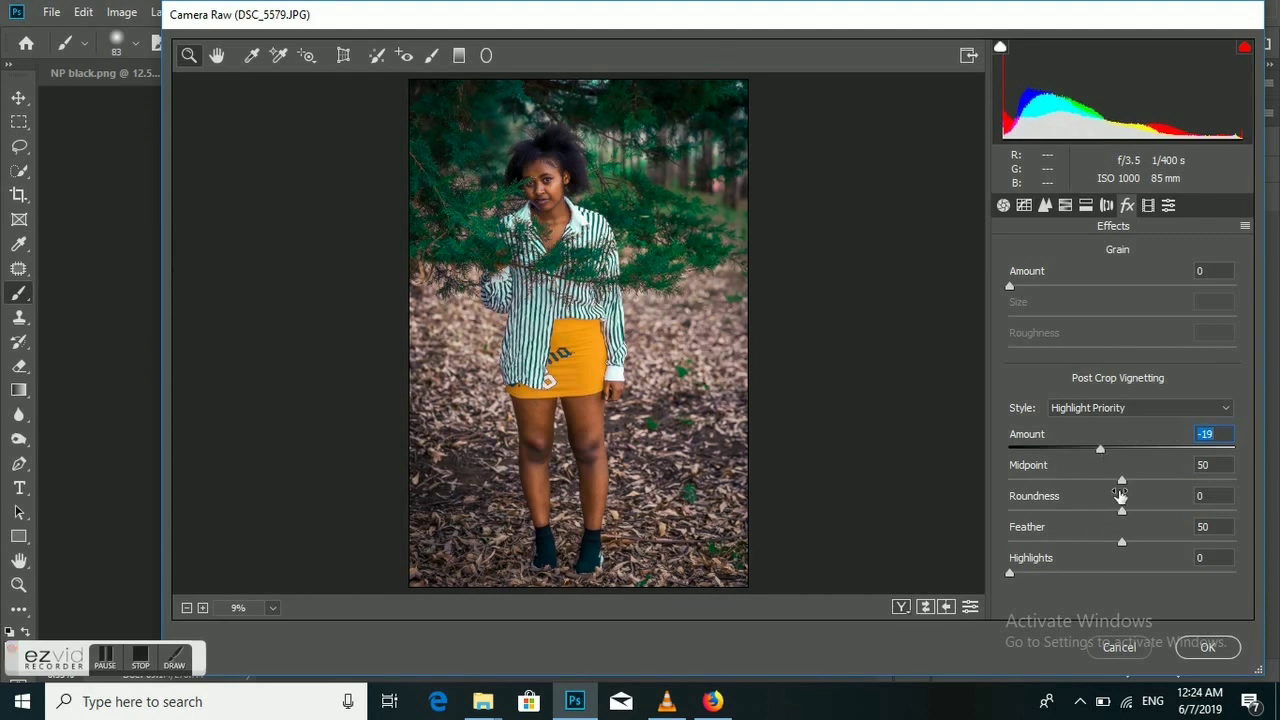
{"action": "left_click", "coordinate": [1121, 484]}
{"action": "left_click_drag", "start_coordinate": [1121, 484], "coordinate": [1146, 537]}
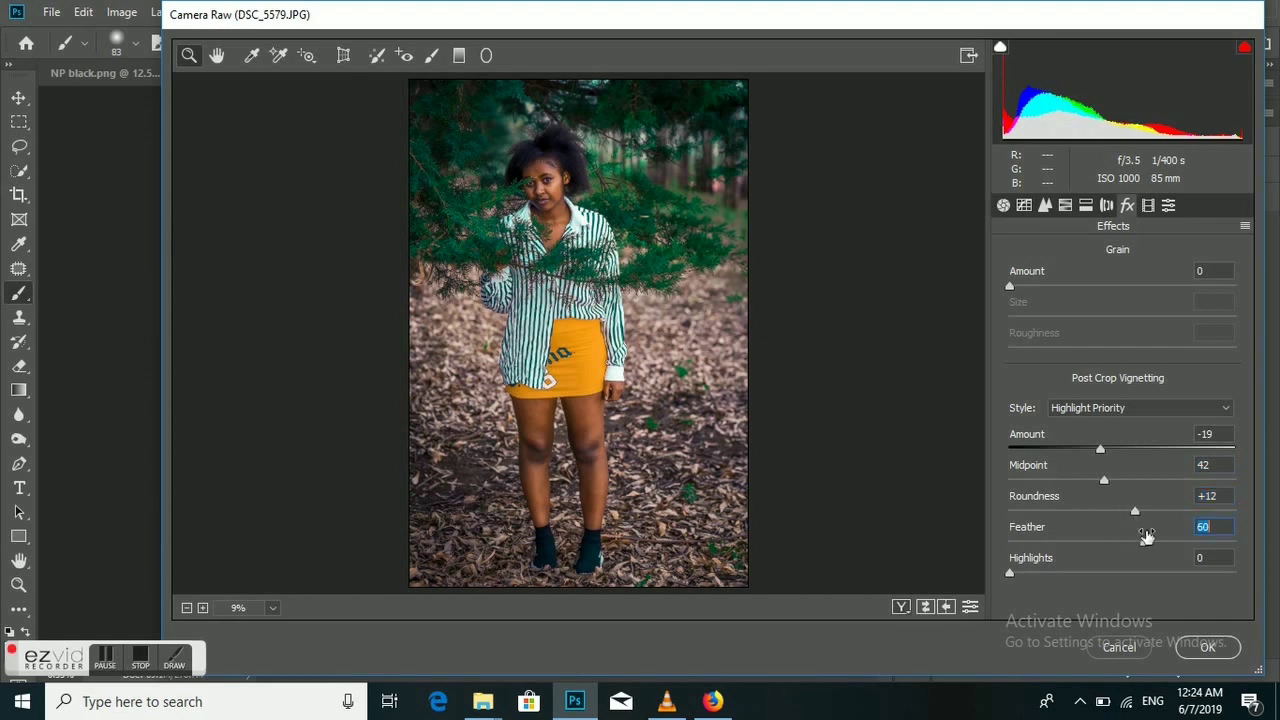
{"action": "left_click", "coordinate": [1100, 452]}
{"action": "left_click_drag", "start_coordinate": [1101, 452], "coordinate": [1102, 454]}
Step: Set the white balance Temperature to +3 and apply the Camera Raw adjustments to the filter layer
{"action": "left_click", "coordinate": [1003, 207]}
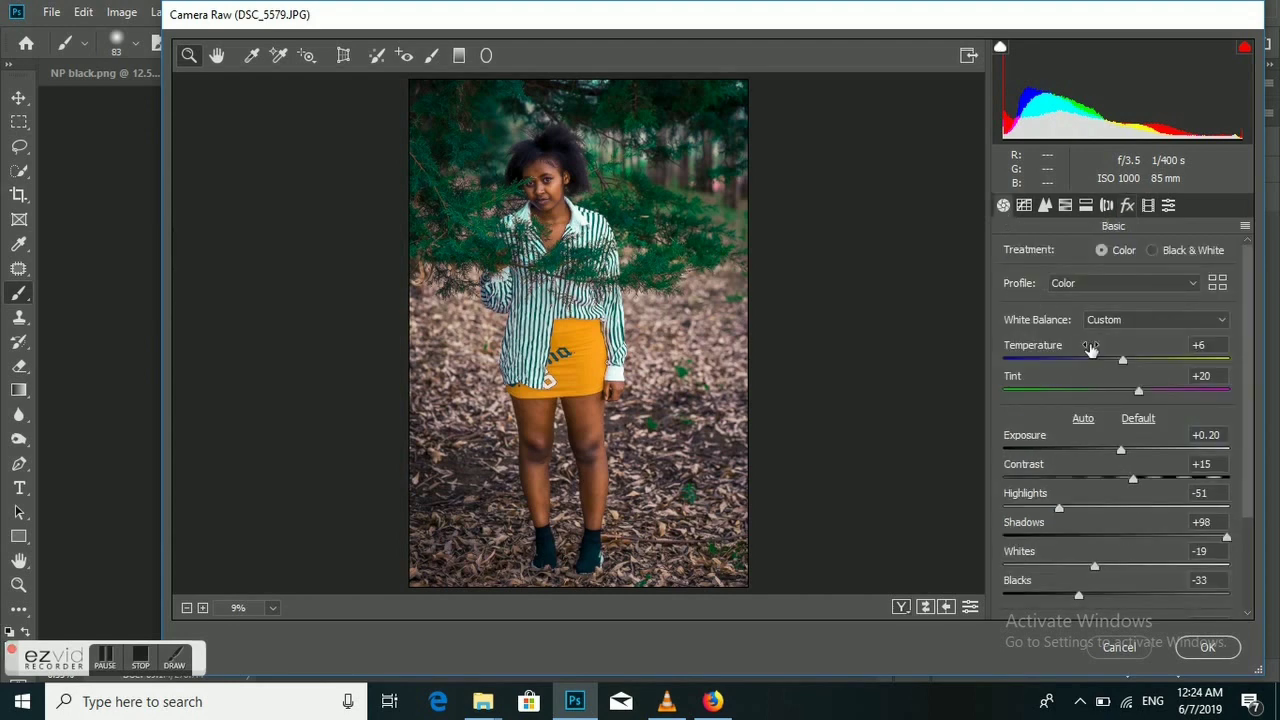
{"action": "left_click", "coordinate": [1124, 362]}
{"action": "left_click_drag", "start_coordinate": [1124, 362], "coordinate": [1127, 371]}
{"action": "left_click_drag", "start_coordinate": [1125, 370], "coordinate": [1124, 370]}
{"action": "left_click_drag", "start_coordinate": [1124, 370], "coordinate": [1114, 370]}
{"action": "key", "text": "Up"}
{"action": "key", "text": "Up"}
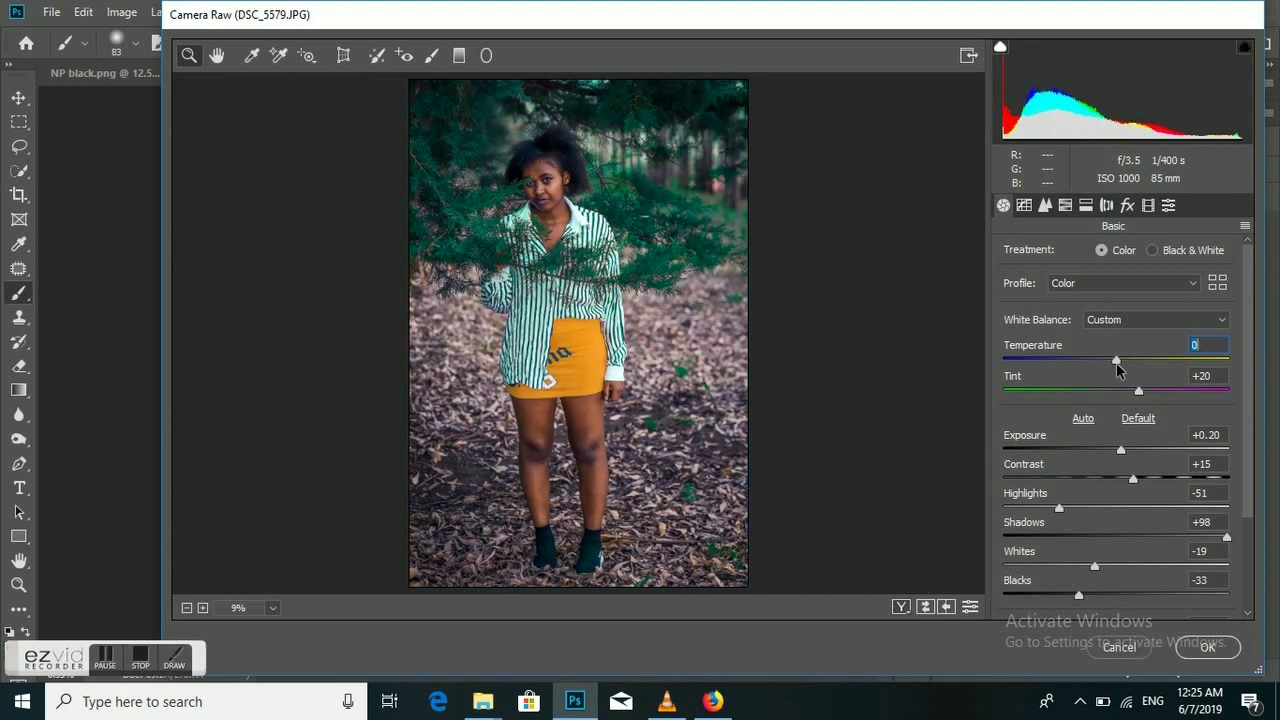
{"action": "key", "text": "Up"}
{"action": "key", "text": "Up"}
{"action": "key", "text": "Up"}
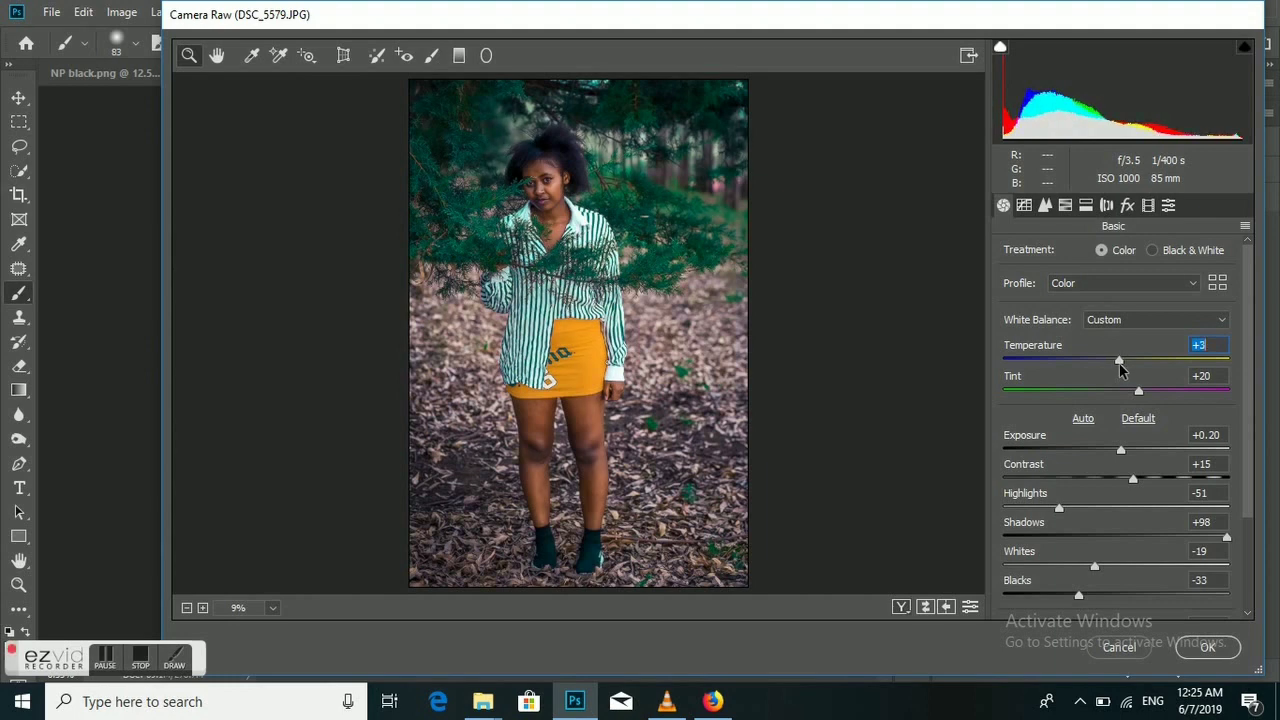
{"action": "left_click", "coordinate": [1207, 648]}
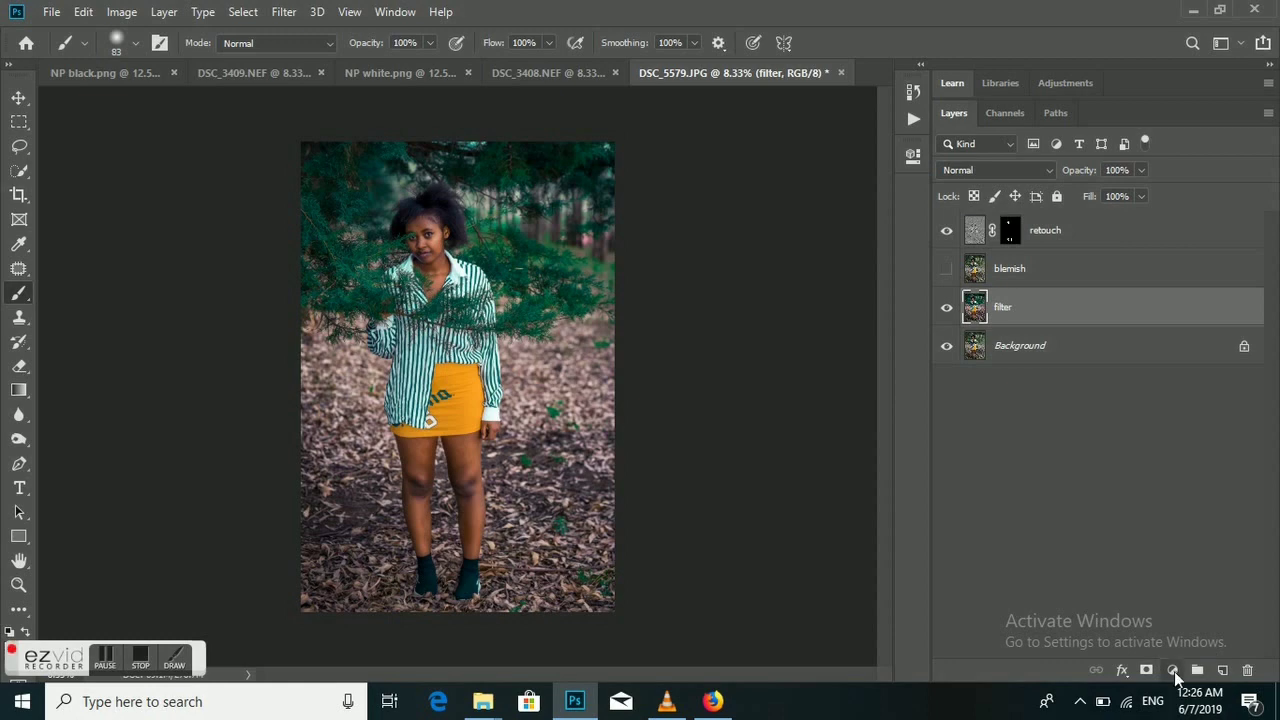
Step: Add a Vibrance adjustment layer above the filter layer, invert its mask to black and set Vibrance to -100
{"action": "left_click", "coordinate": [1174, 671]}
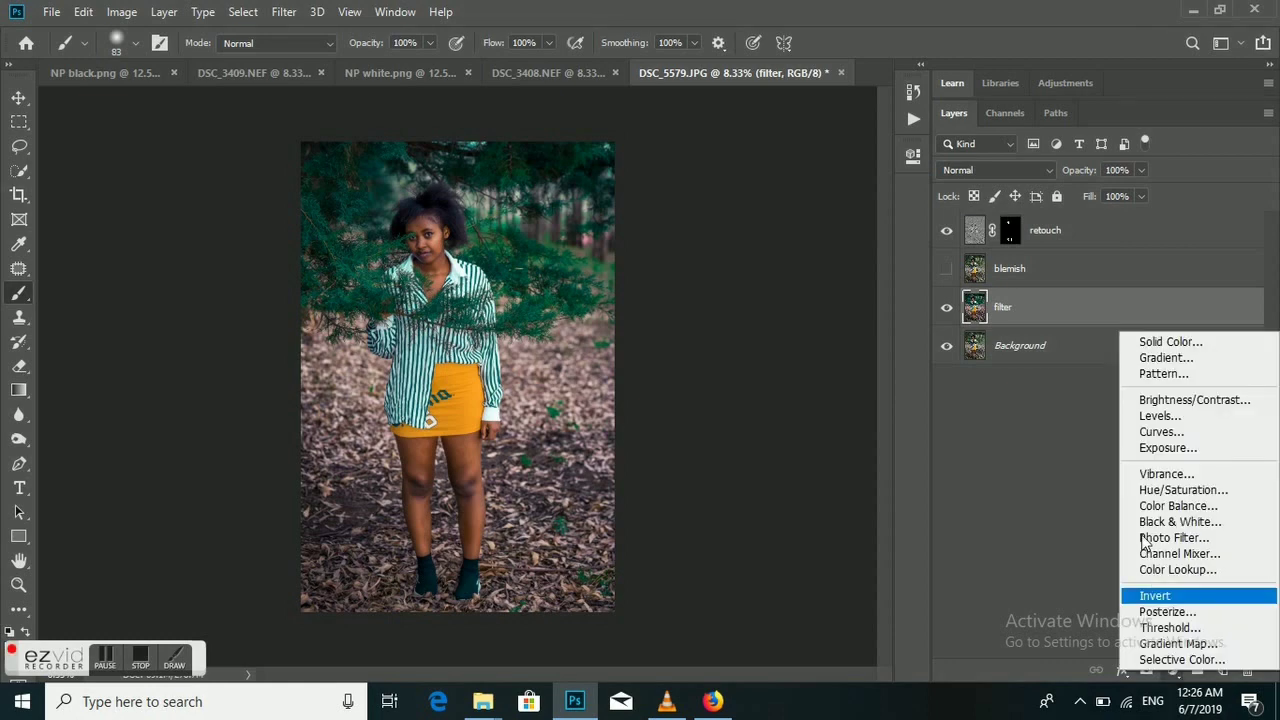
{"action": "left_click", "coordinate": [1148, 474]}
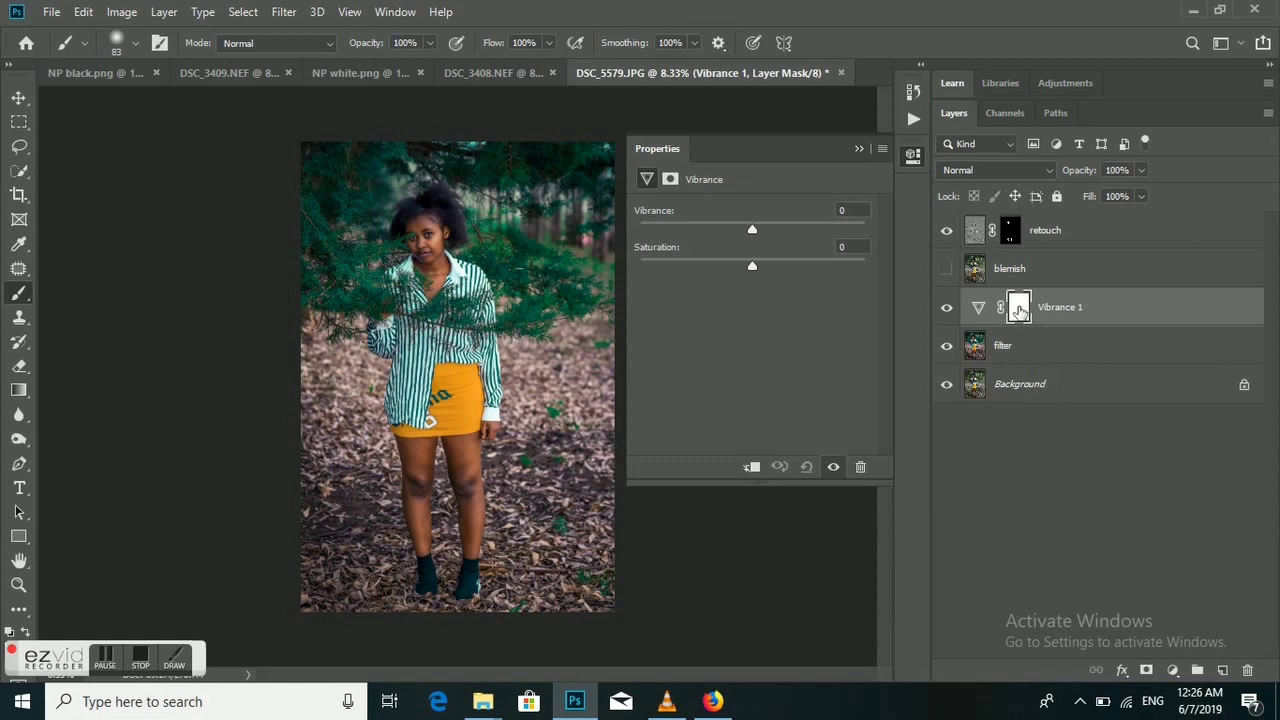
{"action": "key", "text": "ctrl+i"}
{"action": "left_click_drag", "start_coordinate": [754, 232], "coordinate": [636, 230]}
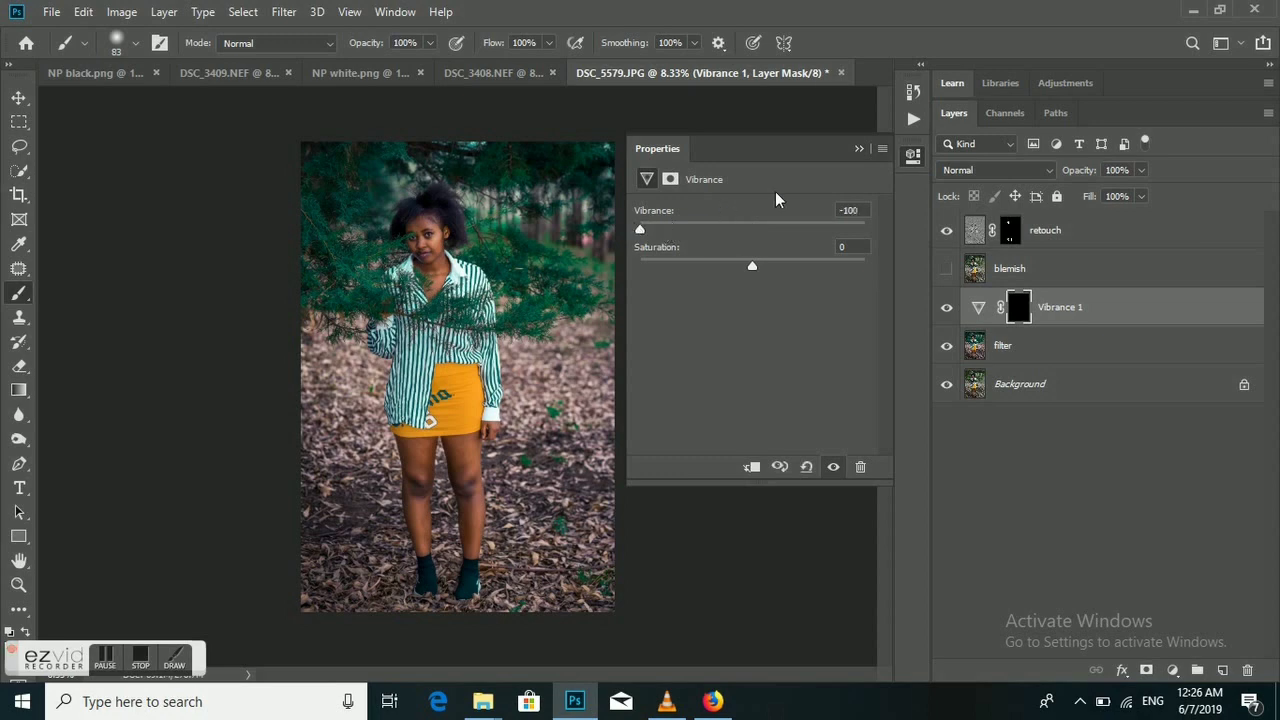
{"action": "left_click", "coordinate": [857, 148]}
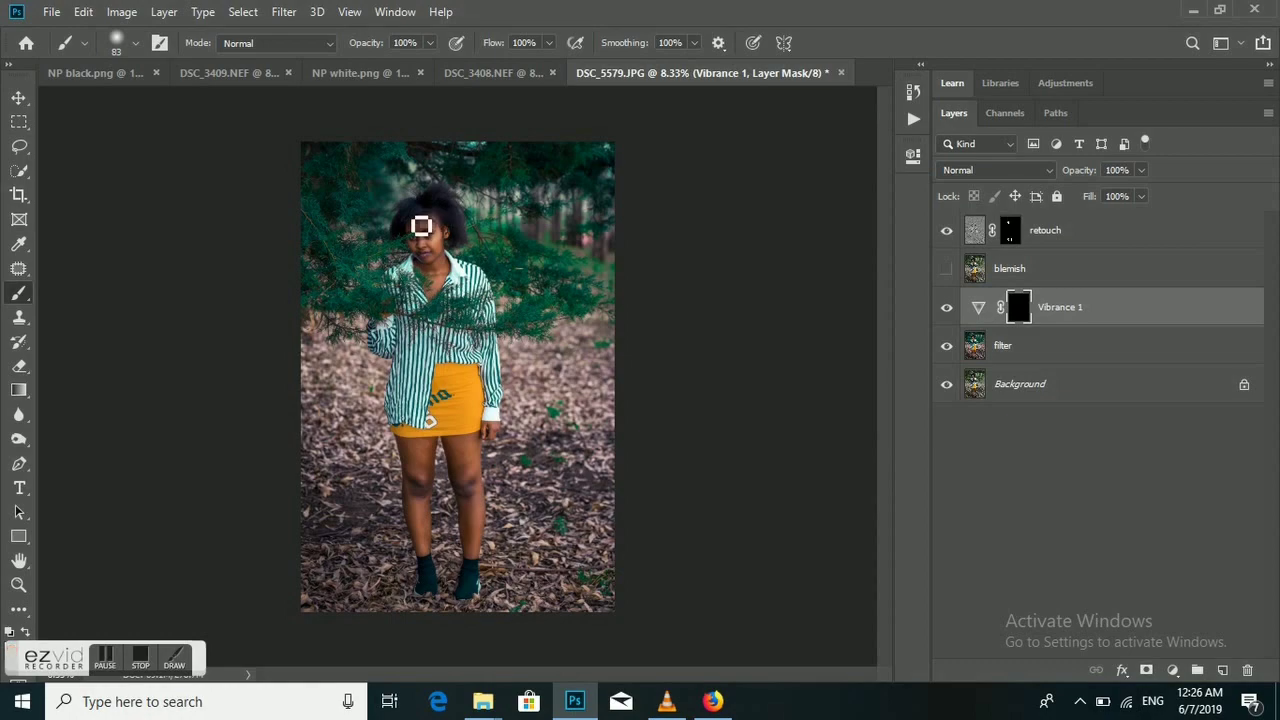
Step: Reduce the soft brush to 7 px for detailed mask painting on the woman's eyes
{"action": "key", "text": "ctrl+plus"}
{"action": "key", "text": "ctrl+plus"}
{"action": "key", "text": "ctrl+plus"}
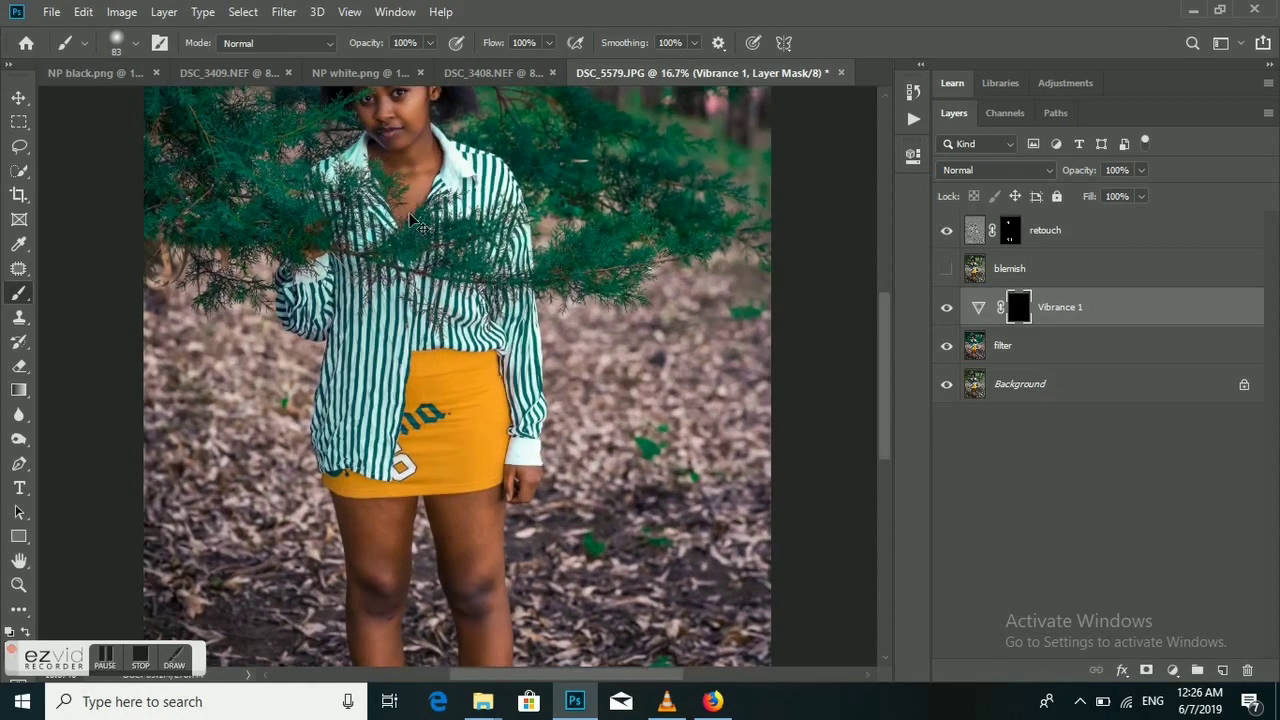
{"action": "key", "text": "ctrl+plus"}
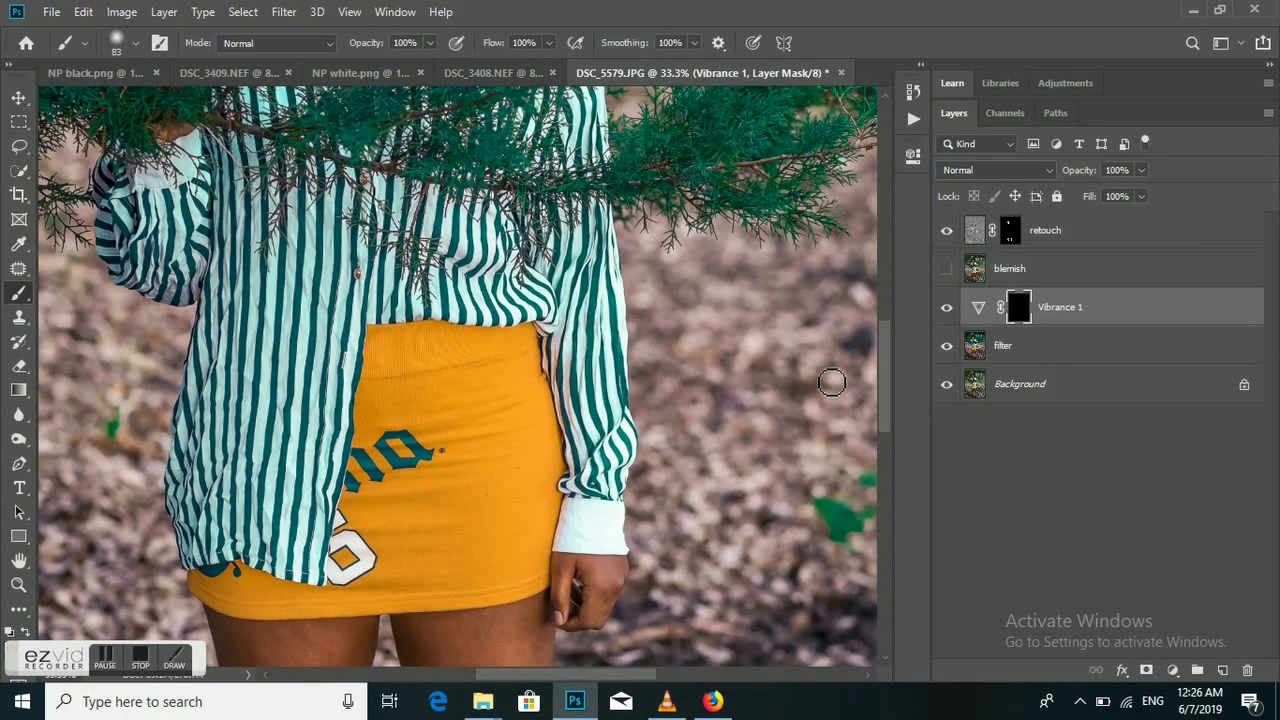
{"action": "left_click_drag", "start_coordinate": [885, 385], "coordinate": [861, 301]}
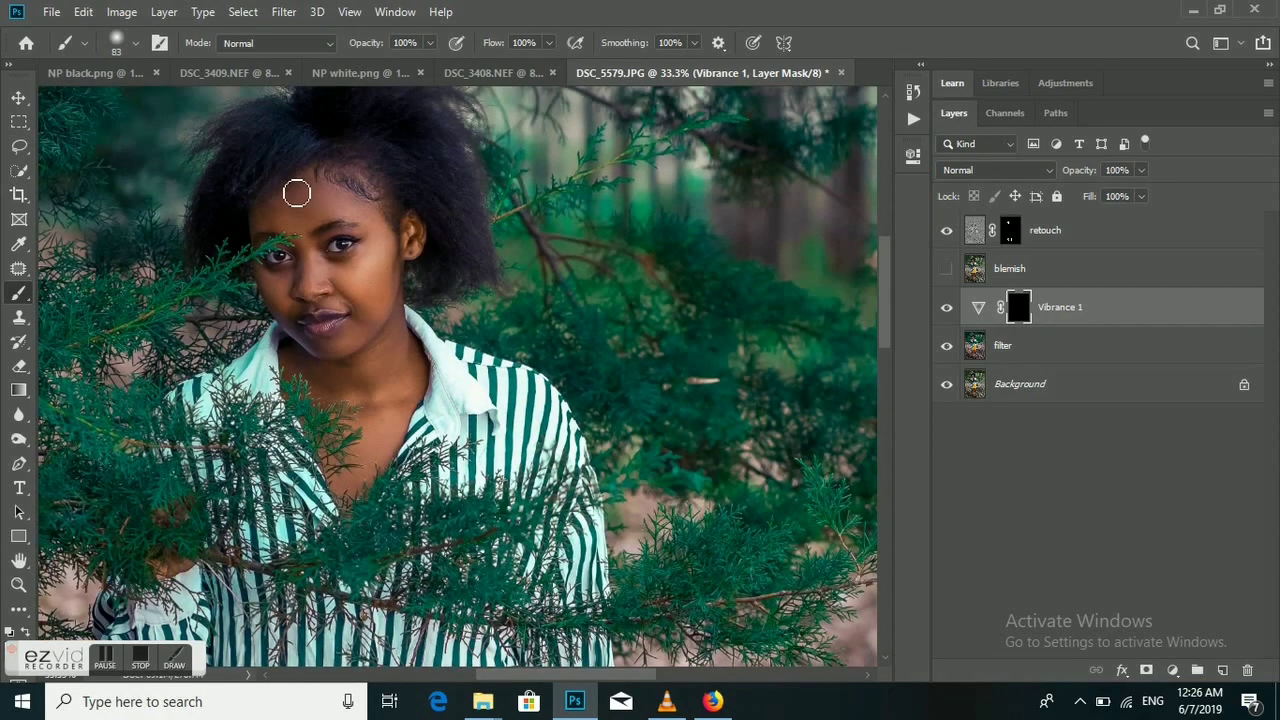
{"action": "key", "text": "ctrl+plus"}
{"action": "key", "text": "ctrl+plus"}
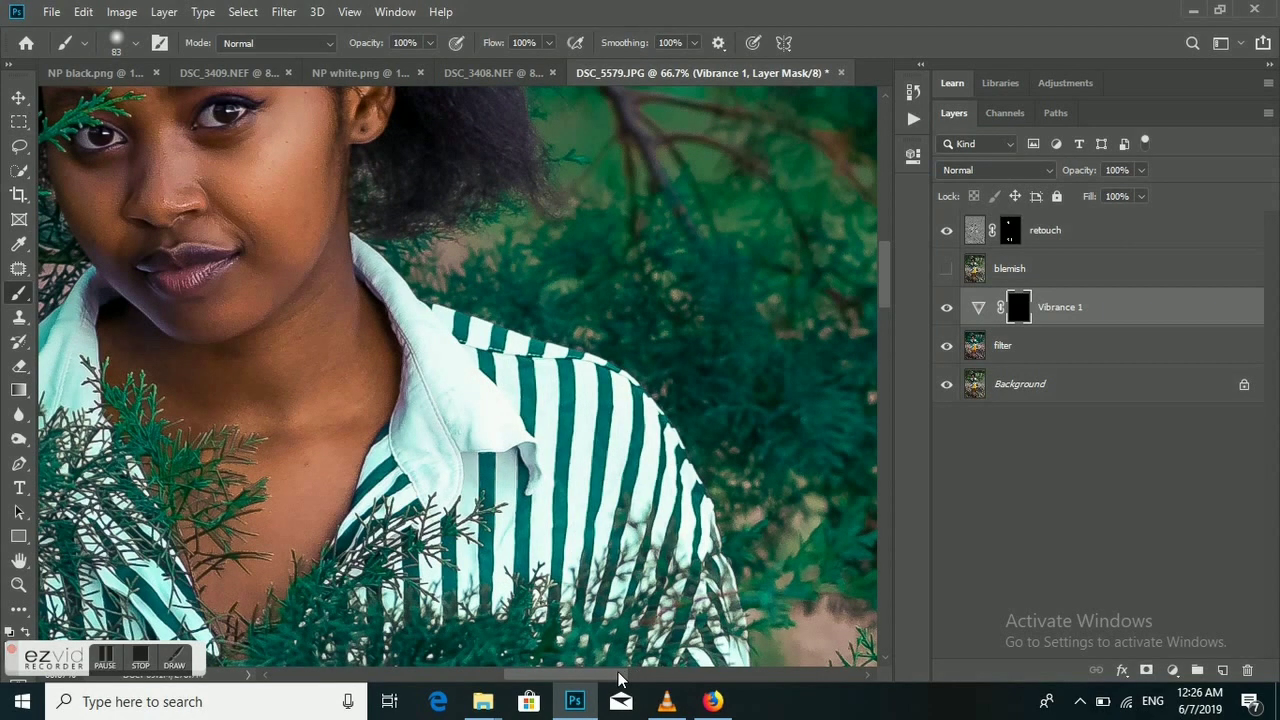
{"action": "left_click_drag", "start_coordinate": [618, 678], "coordinate": [580, 678]}
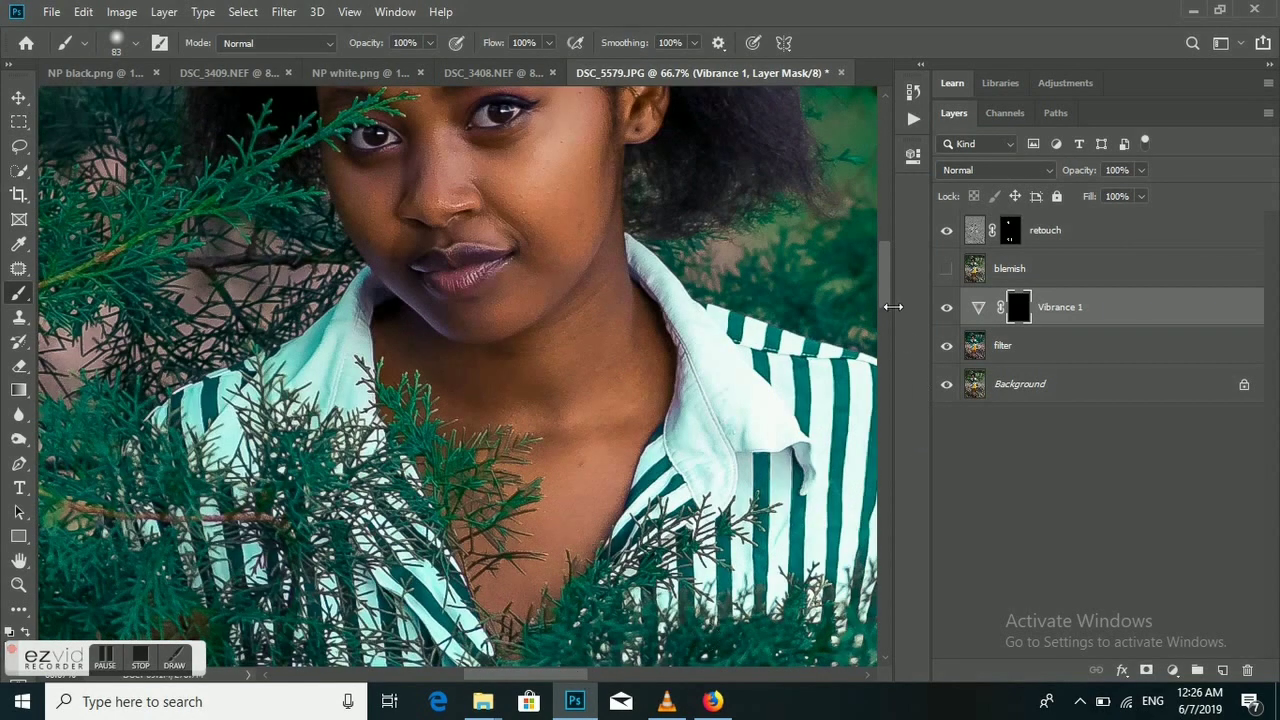
{"action": "left_click_drag", "start_coordinate": [885, 296], "coordinate": [879, 275]}
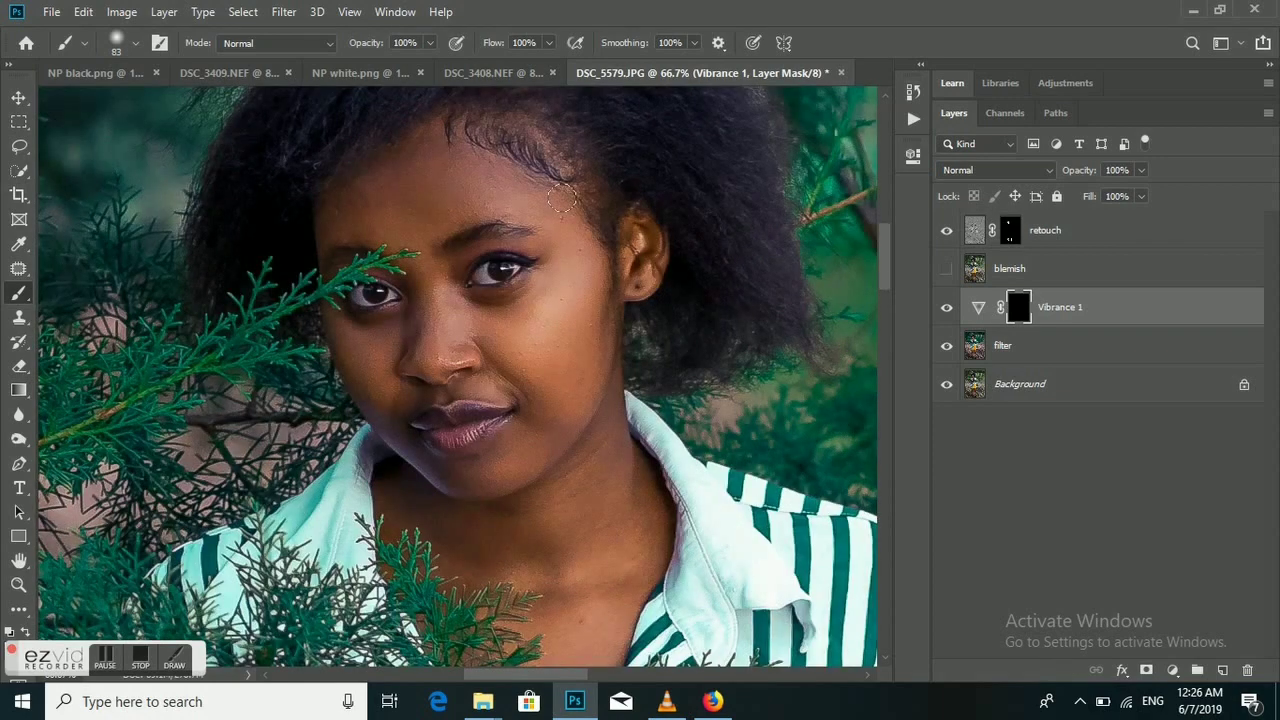
{"action": "key", "text": "ctrl+plus"}
{"action": "key", "text": "ctrl+plus"}
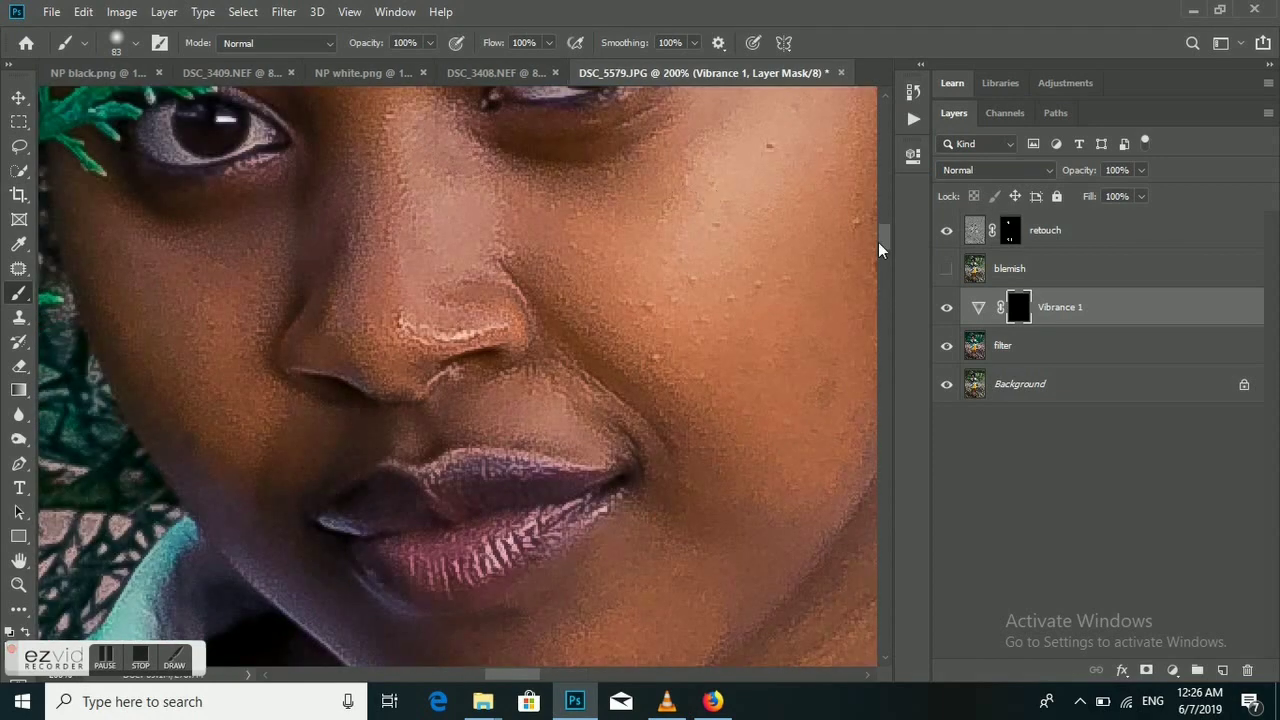
{"action": "left_click_drag", "start_coordinate": [881, 243], "coordinate": [879, 231]}
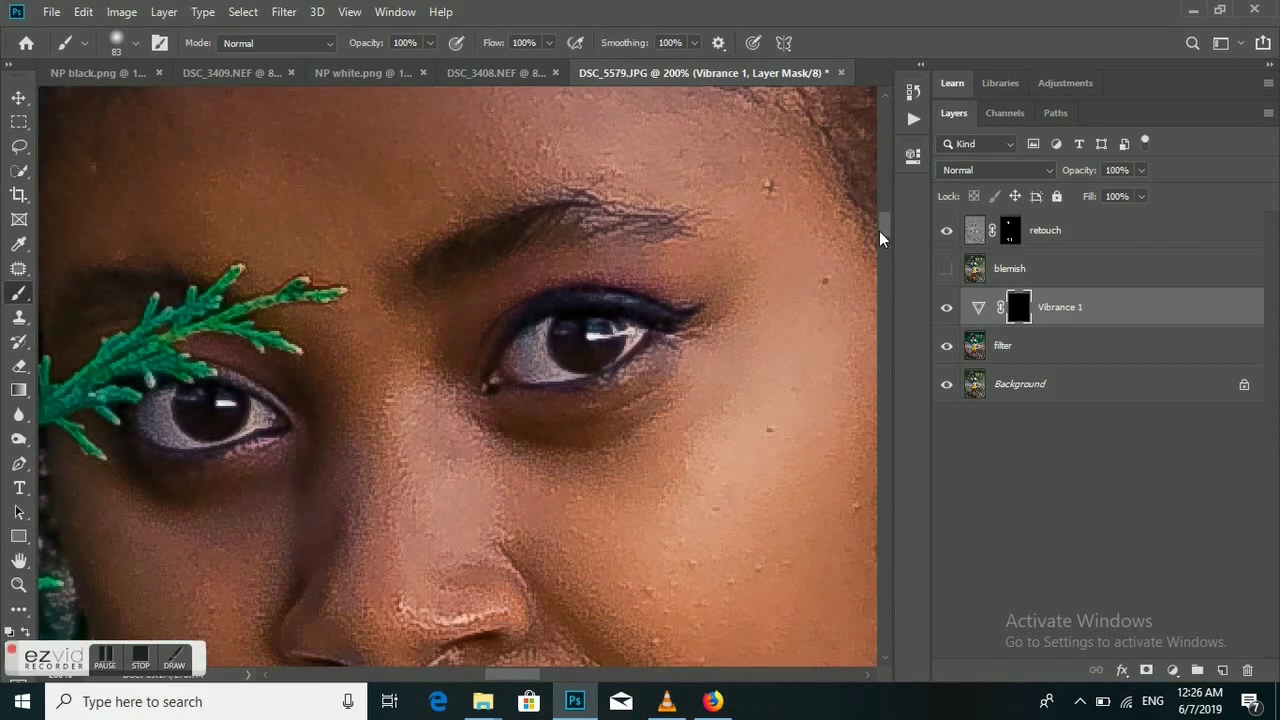
{"action": "right_click", "coordinate": [513, 268]}
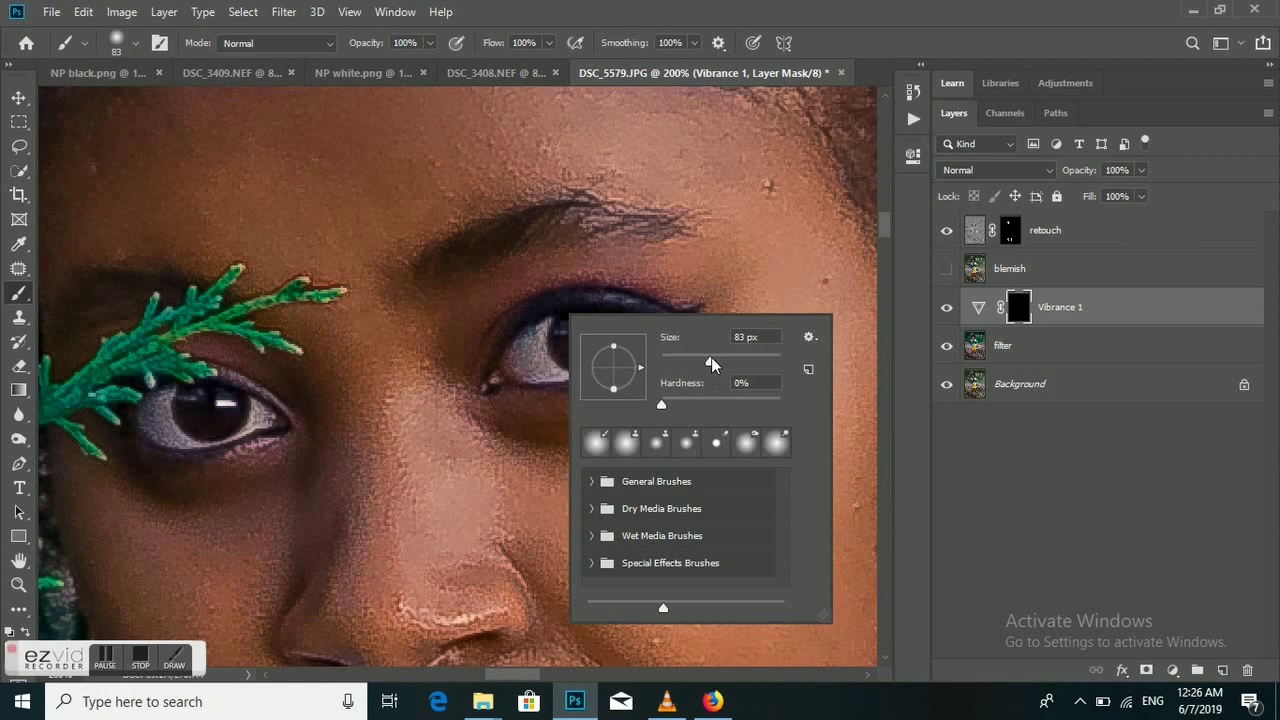
{"action": "left_click", "coordinate": [711, 357]}
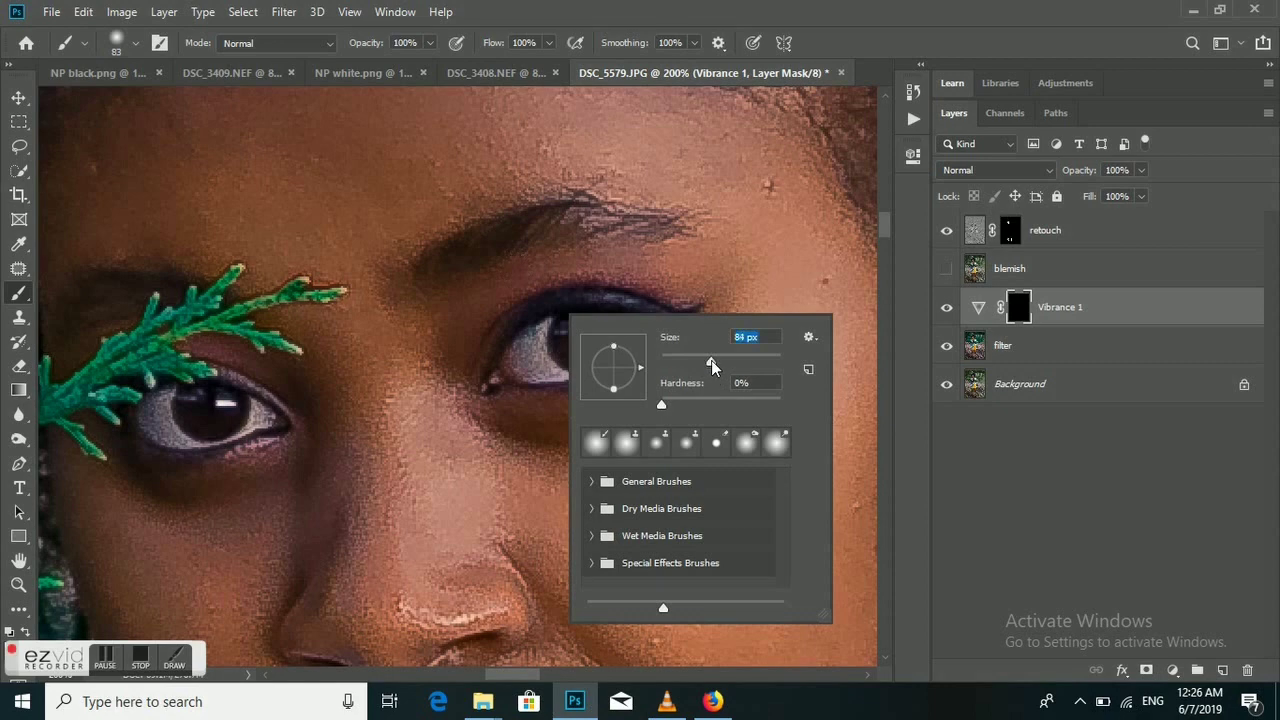
{"action": "left_click", "coordinate": [530, 360]}
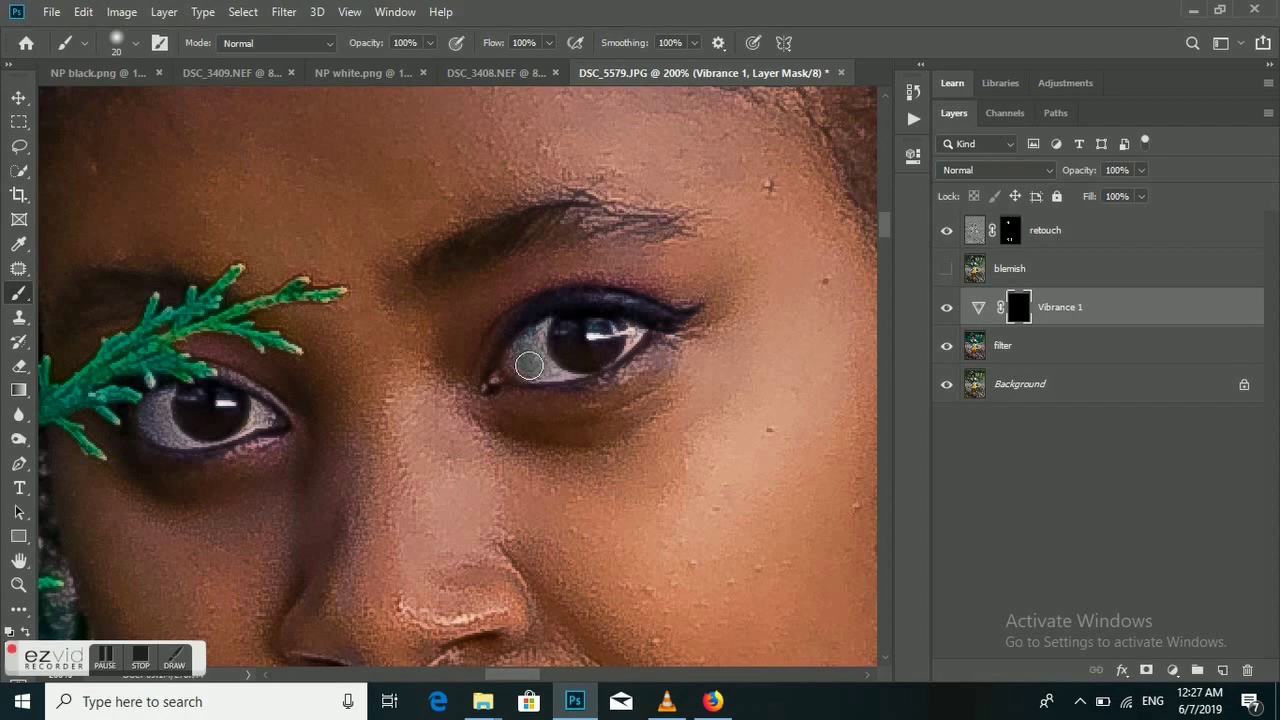
{"action": "right_click", "coordinate": [529, 365]}
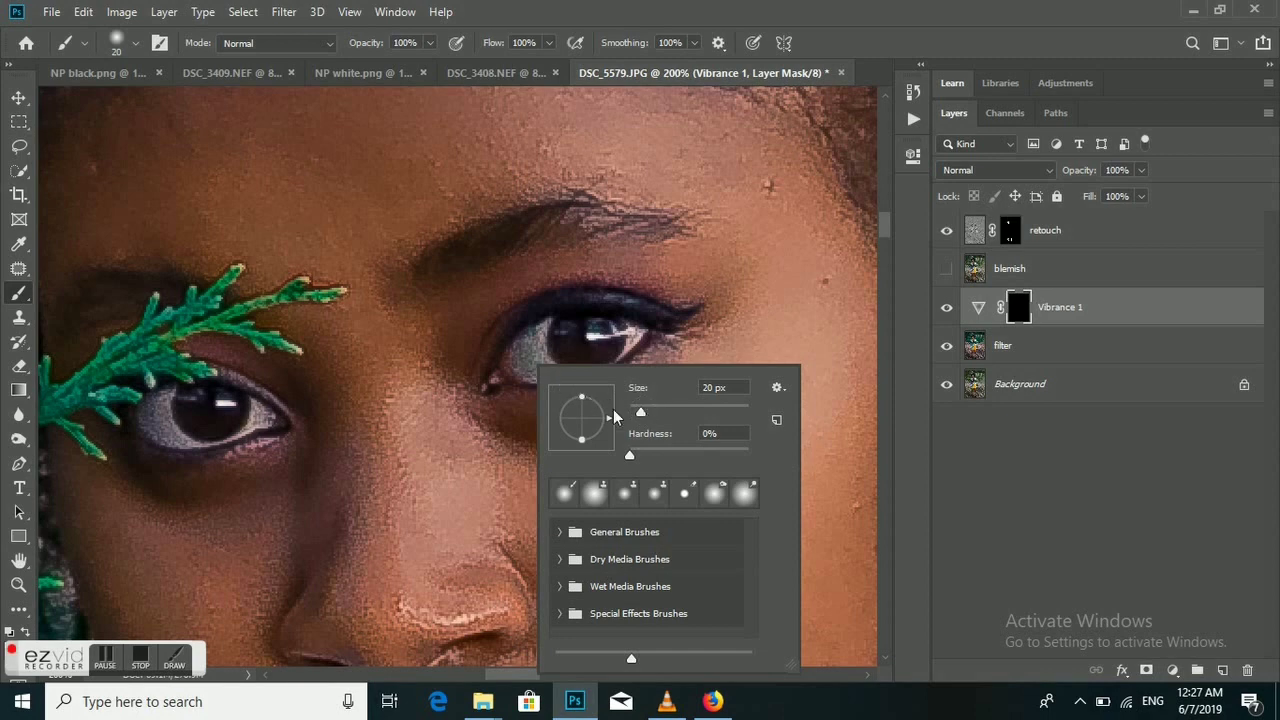
{"action": "left_click_drag", "start_coordinate": [641, 415], "coordinate": [634, 412]}
{"action": "left_click", "coordinate": [543, 354]}
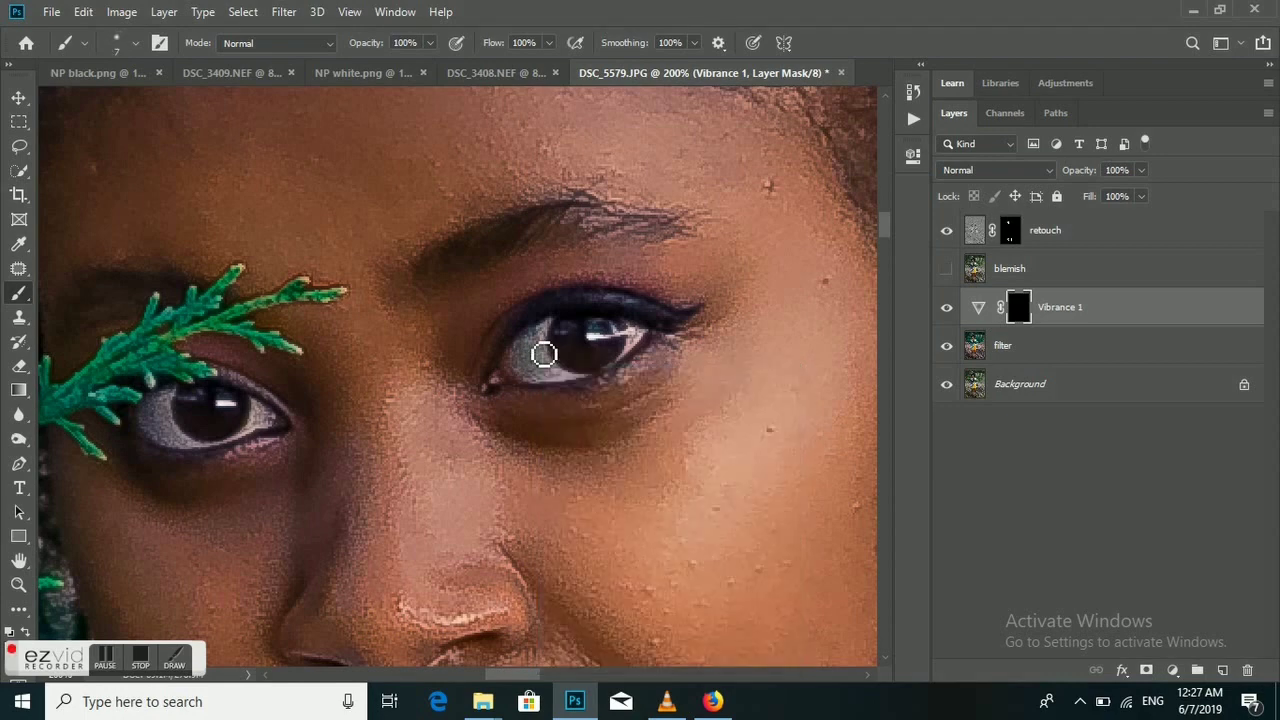
Step: Paint the Vibrance layer's mask over the whites of both eyes to desaturate them
{"action": "mouse_move", "coordinate": [543, 354]}
{"action": "left_mouse_down"}
{"action": "mouse_move", "coordinate": [551, 334]}
{"action": "mouse_move", "coordinate": [561, 386]}
{"action": "mouse_move", "coordinate": [571, 380]}
{"action": "mouse_move", "coordinate": [537, 389]}
{"action": "mouse_move", "coordinate": [631, 365]}
{"action": "mouse_move", "coordinate": [634, 346]}
{"action": "mouse_move", "coordinate": [650, 346]}
{"action": "mouse_move", "coordinate": [634, 334]}
{"action": "left_mouse_up"}
{"action": "mouse_move", "coordinate": [550, 349]}
{"action": "left_mouse_down"}
{"action": "mouse_move", "coordinate": [554, 337]}
{"action": "mouse_move", "coordinate": [540, 363]}
{"action": "left_mouse_up"}
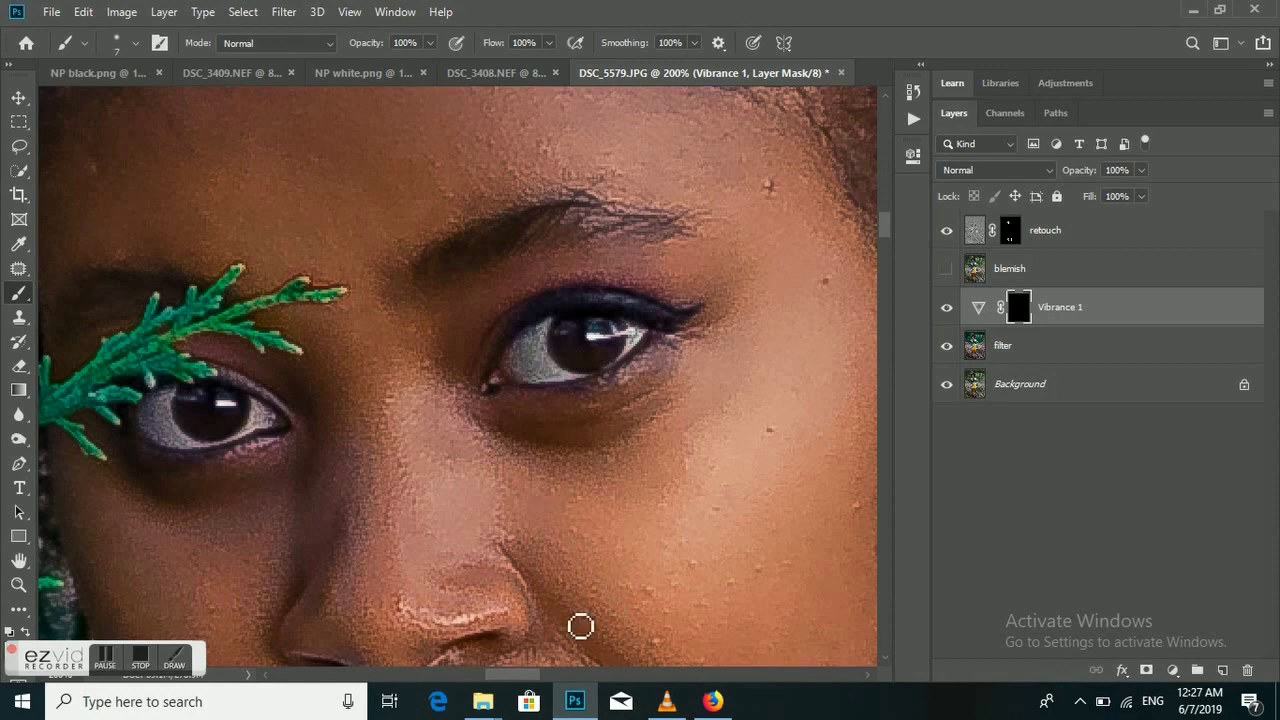
{"action": "left_click_drag", "start_coordinate": [530, 678], "coordinate": [517, 680]}
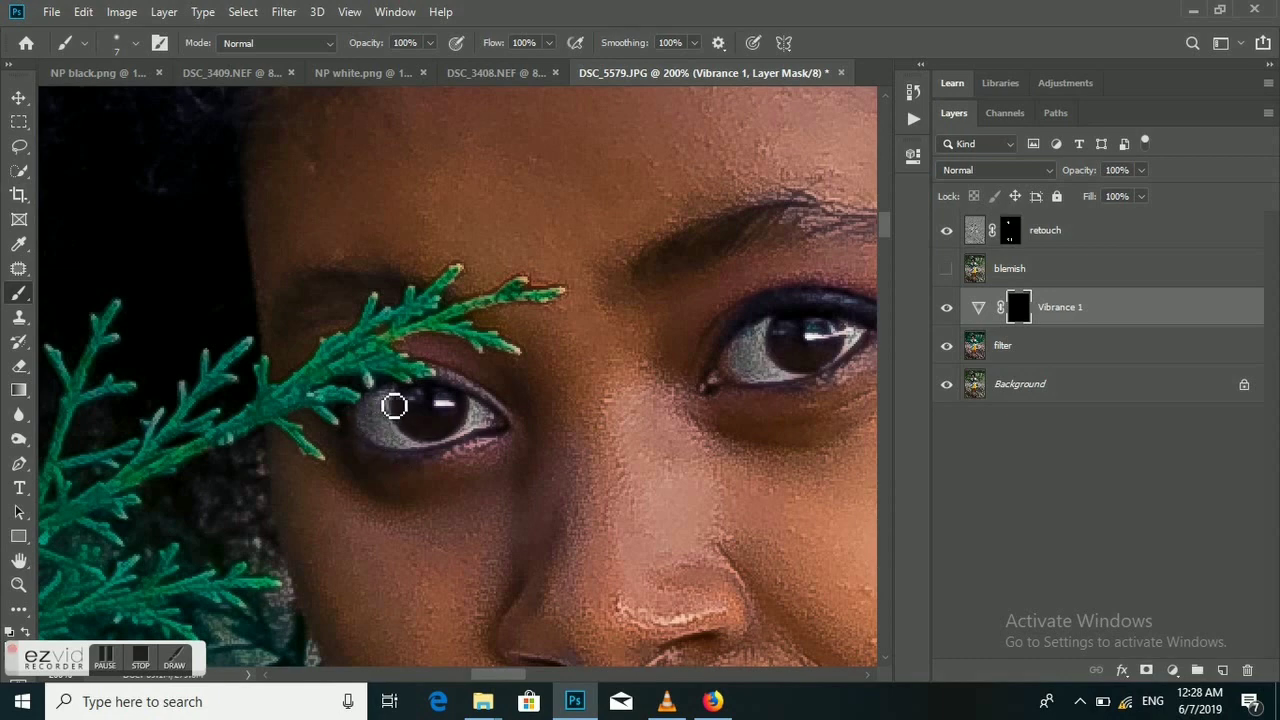
{"action": "mouse_move", "coordinate": [397, 403]}
{"action": "left_mouse_down"}
{"action": "mouse_move", "coordinate": [383, 423]}
{"action": "mouse_move", "coordinate": [418, 454]}
{"action": "mouse_move", "coordinate": [387, 436]}
{"action": "mouse_move", "coordinate": [474, 440]}
{"action": "mouse_move", "coordinate": [491, 431]}
{"action": "mouse_move", "coordinate": [484, 416]}
{"action": "left_mouse_up"}
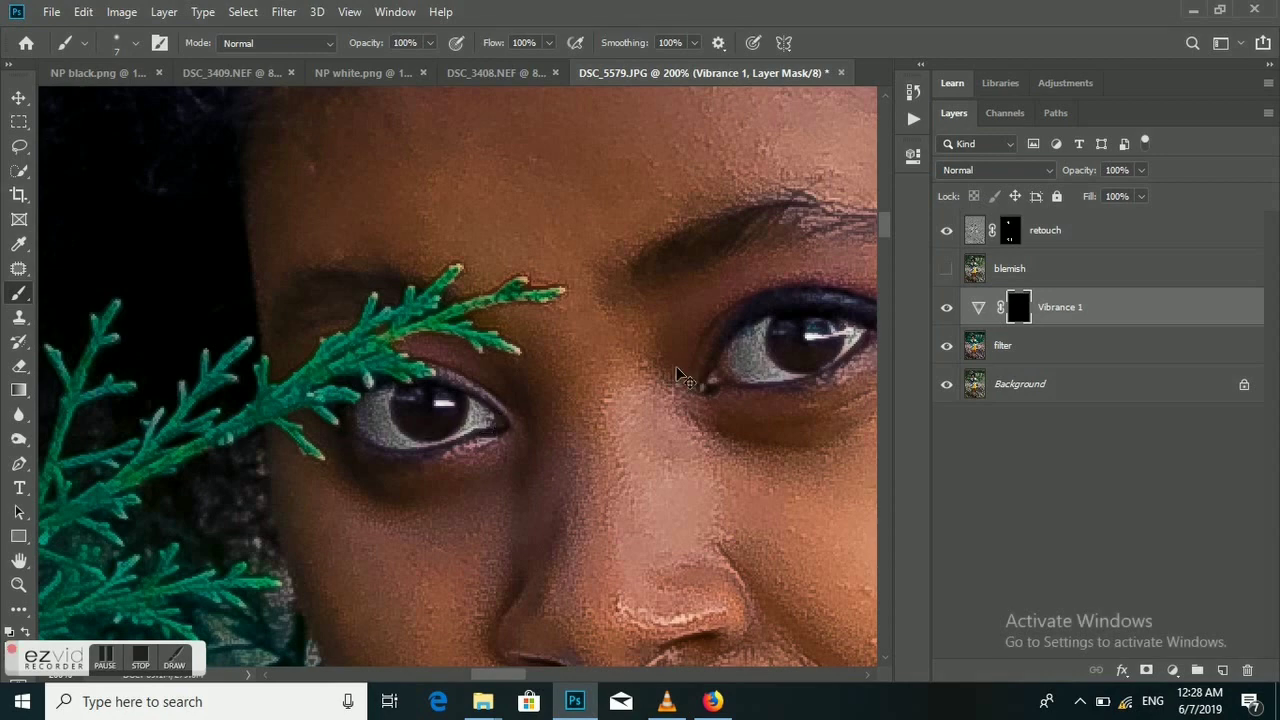
Step: Examine the desaturated eyes and the overall grade in the full-length portrait
{"action": "key", "text": "ctrl+minus"}
{"action": "key", "text": "ctrl+minus"}
{"action": "key", "text": "ctrl+minus"}
{"action": "key", "text": "ctrl+minus"}
{"action": "key", "text": "ctrl+minus"}
{"action": "key", "text": "ctrl+minus"}
{"action": "key", "text": "ctrl+minus"}
{"action": "key", "text": "ctrl+minus"}
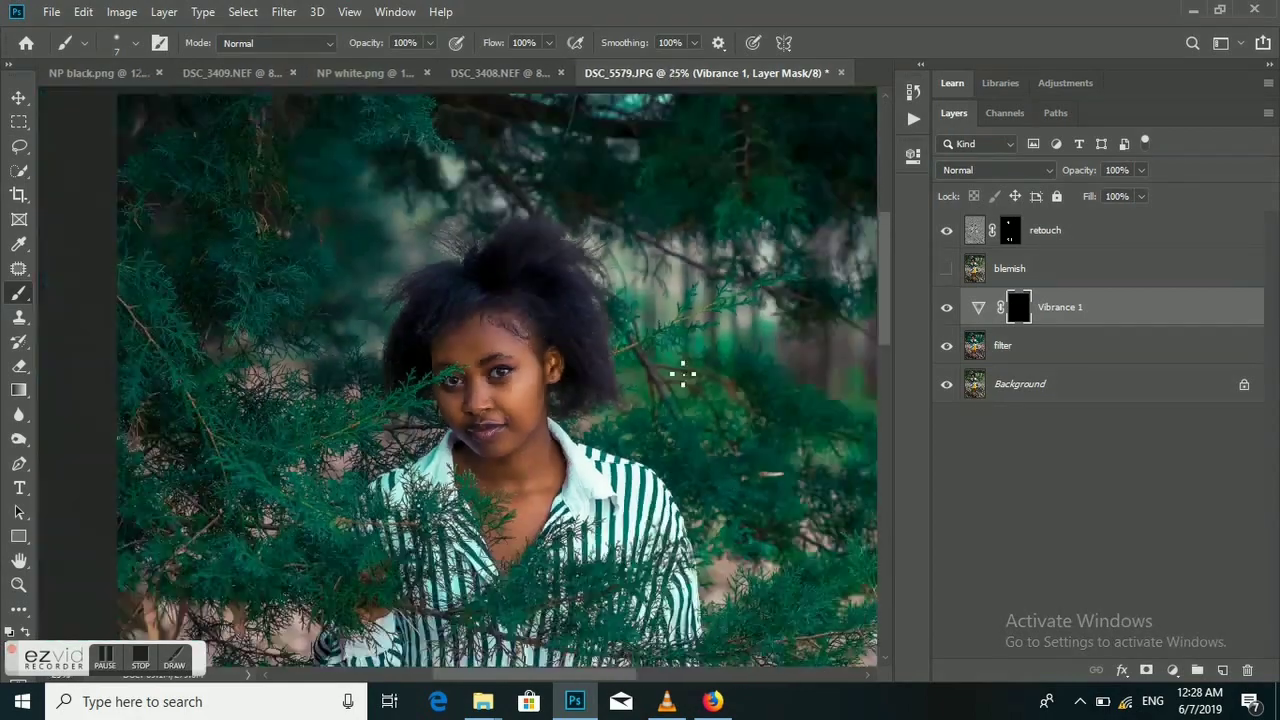
{"action": "key", "text": "ctrl+minus"}
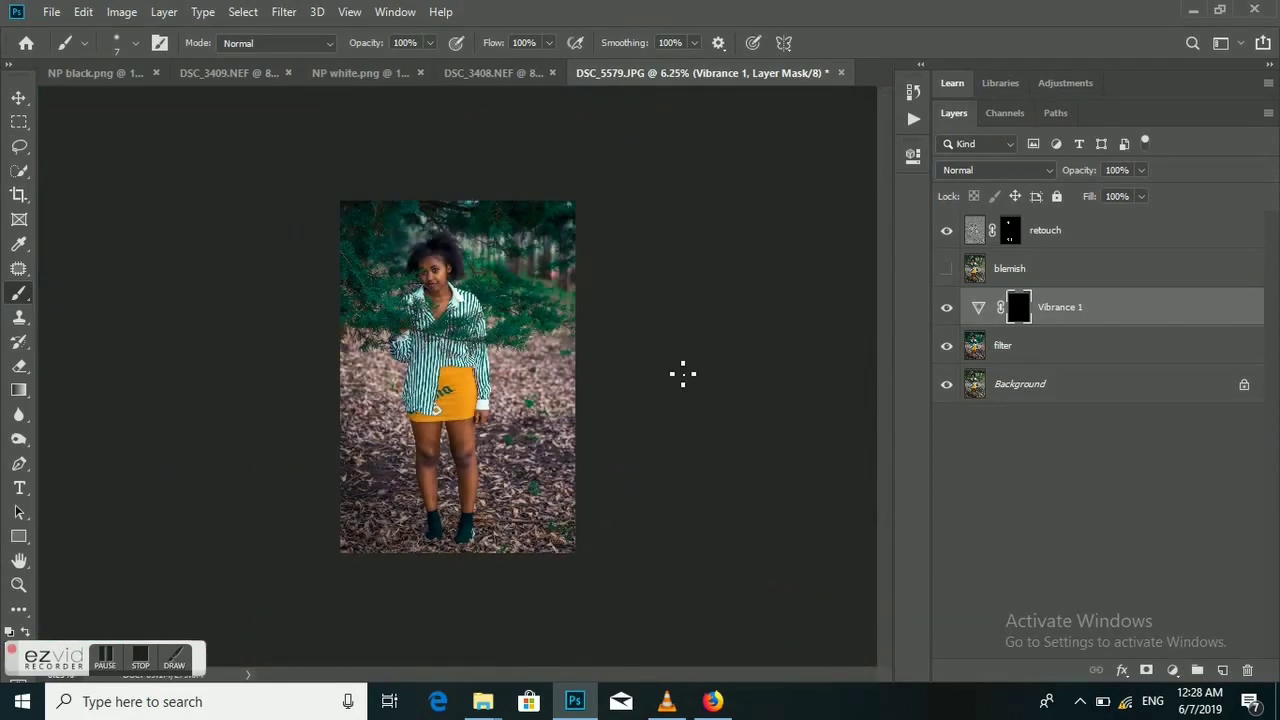
{"action": "key", "text": "ctrl+plus"}
{"action": "key", "text": "ctrl+plus"}
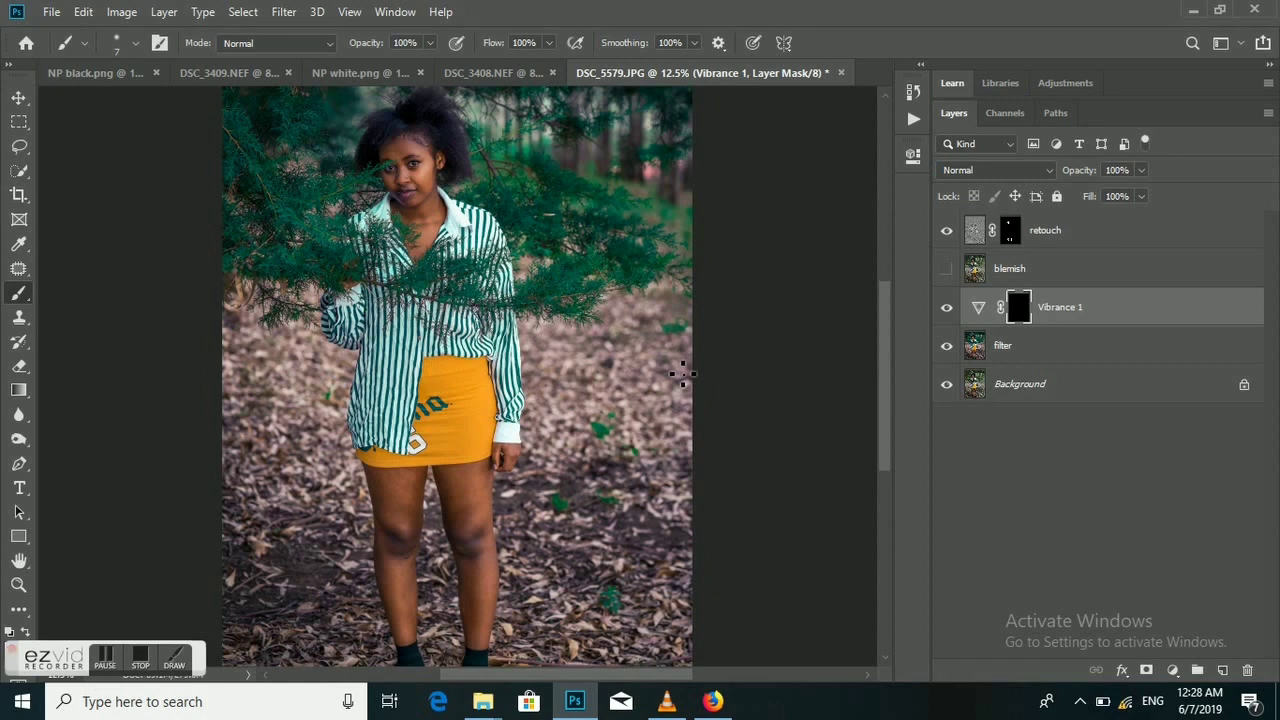
{"action": "key", "text": "ctrl+minus"}
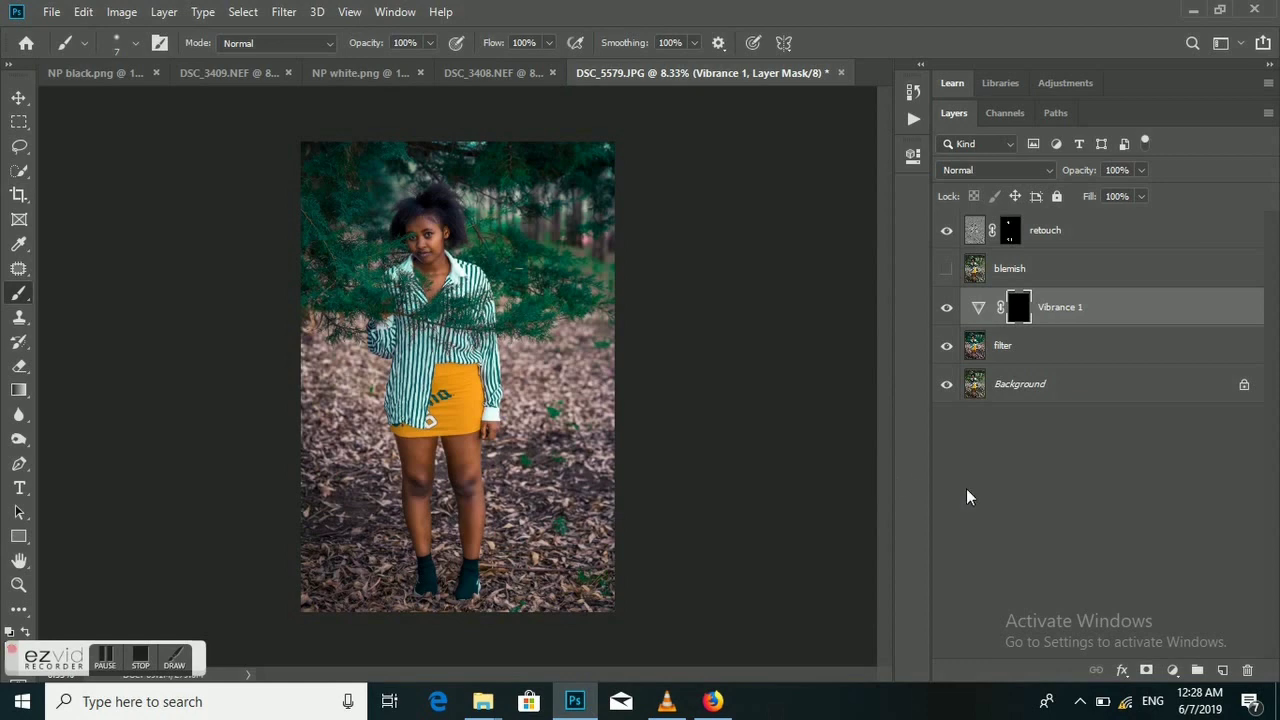
Step: Delete the hidden blemish layer and make the filter layer active
{"action": "left_click", "coordinate": [1035, 347]}
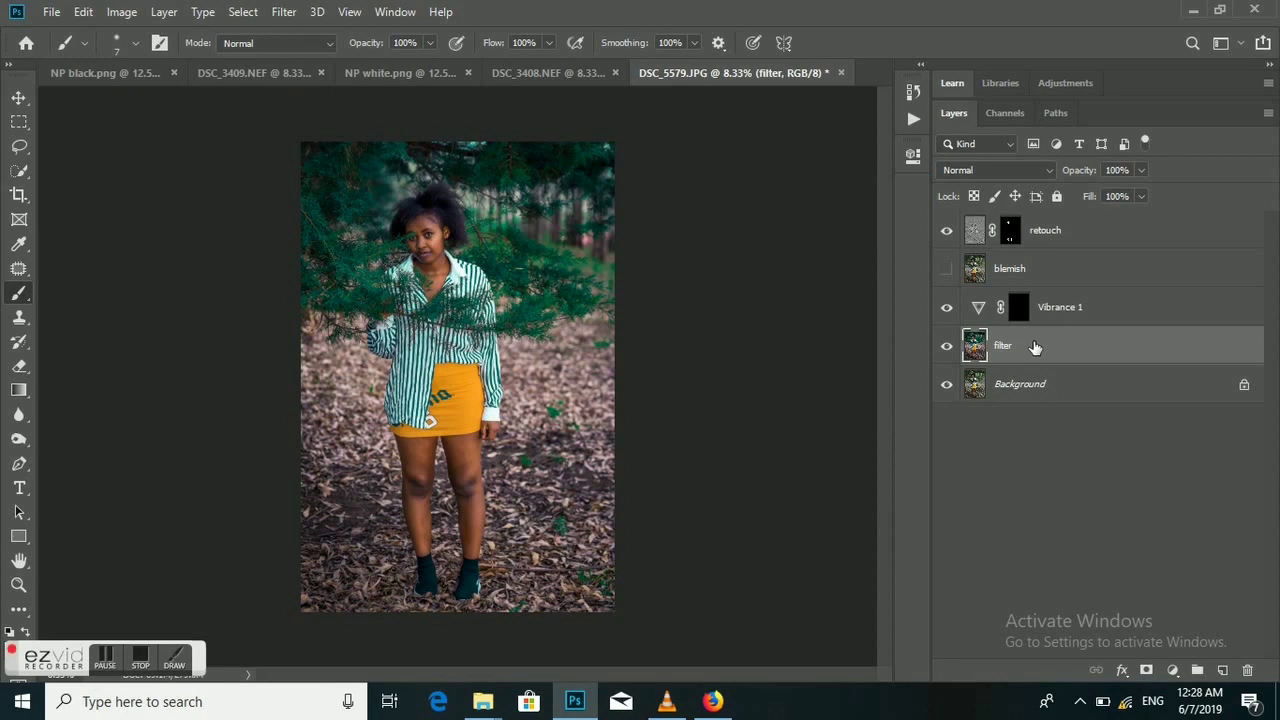
{"action": "left_click", "coordinate": [1070, 271]}
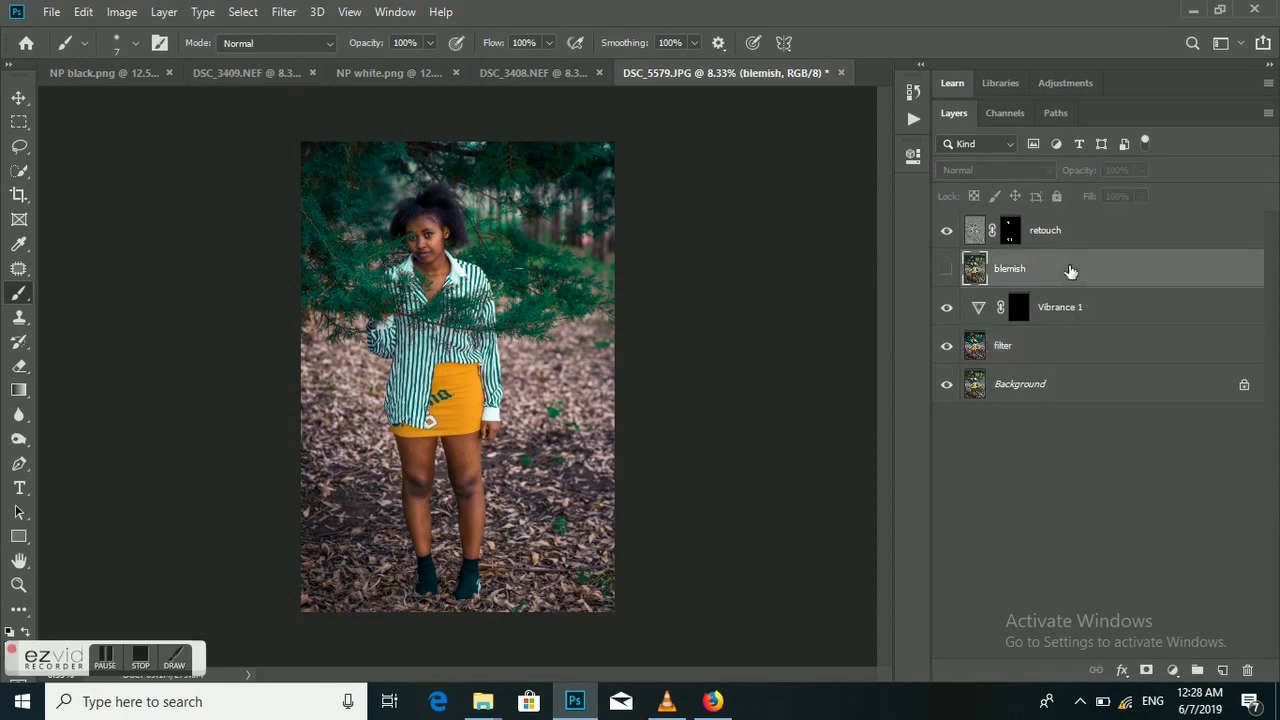
{"action": "left_click_drag", "start_coordinate": [1070, 271], "coordinate": [1250, 672]}
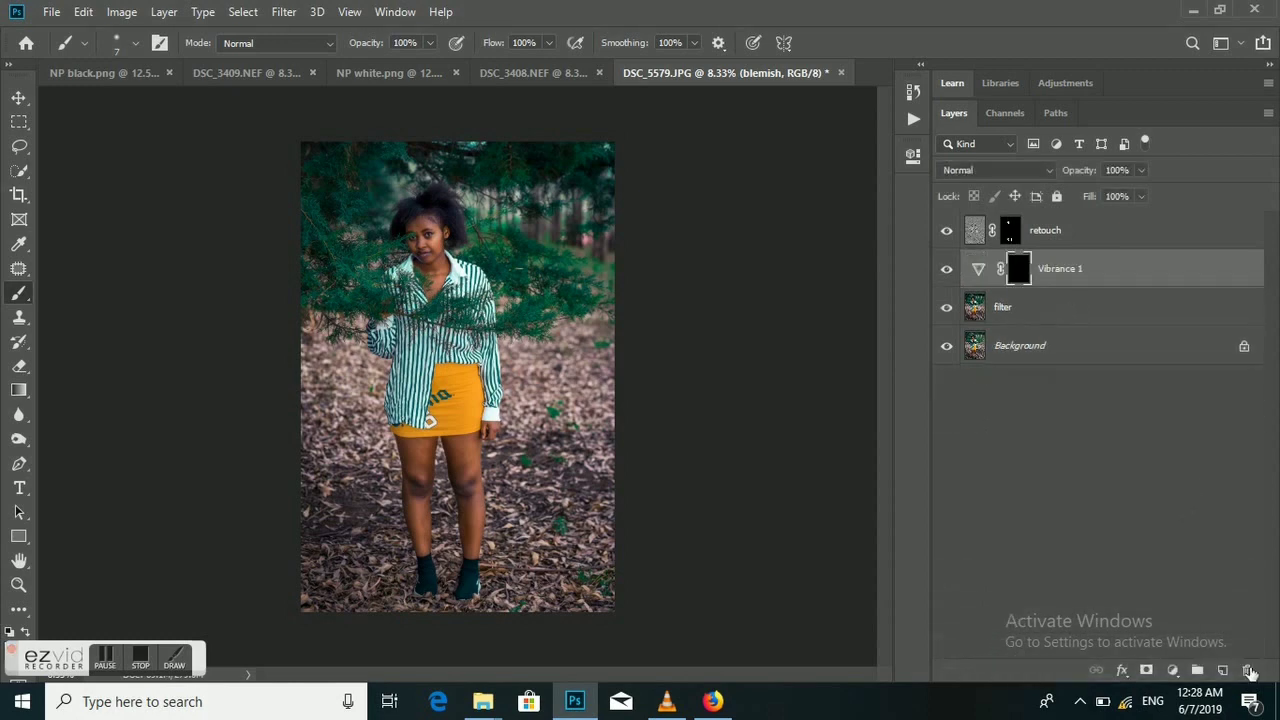
{"action": "left_click", "coordinate": [1066, 312]}
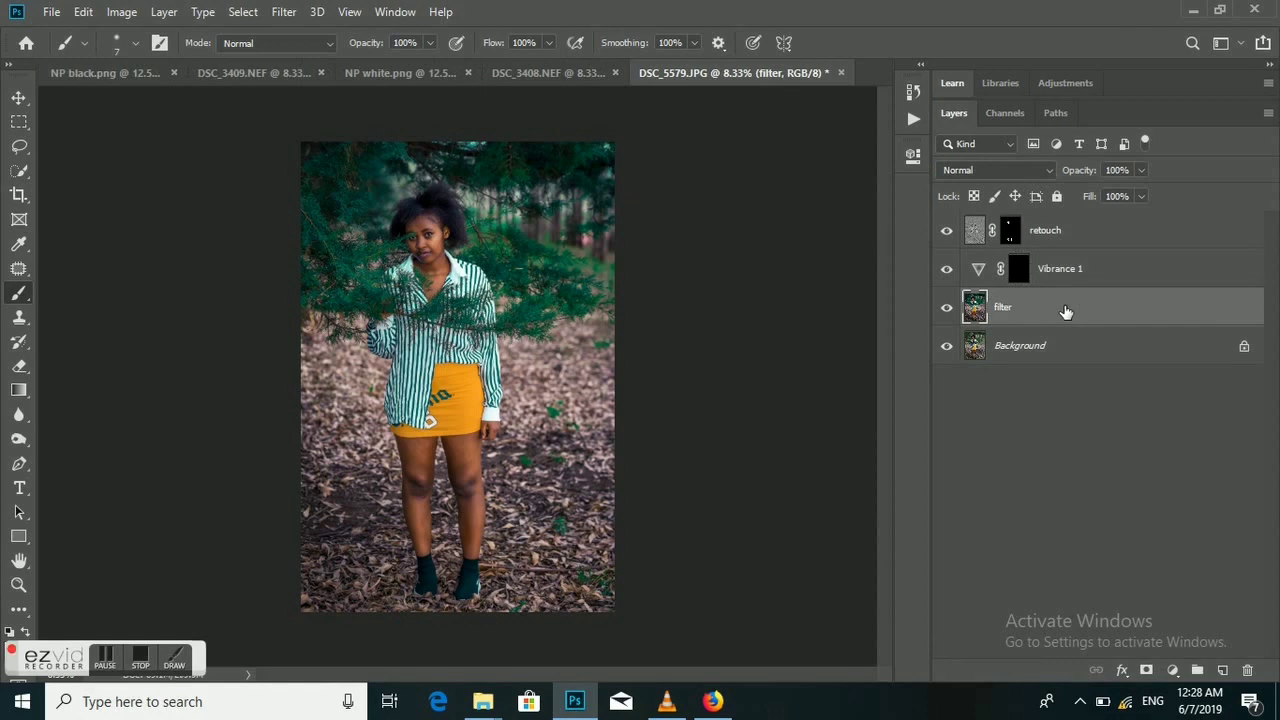
Step: Group the retouch, Vibrance 1 and filter layers together above the Background
{"action": "left_click", "coordinate": [1100, 235], "text": "shift"}
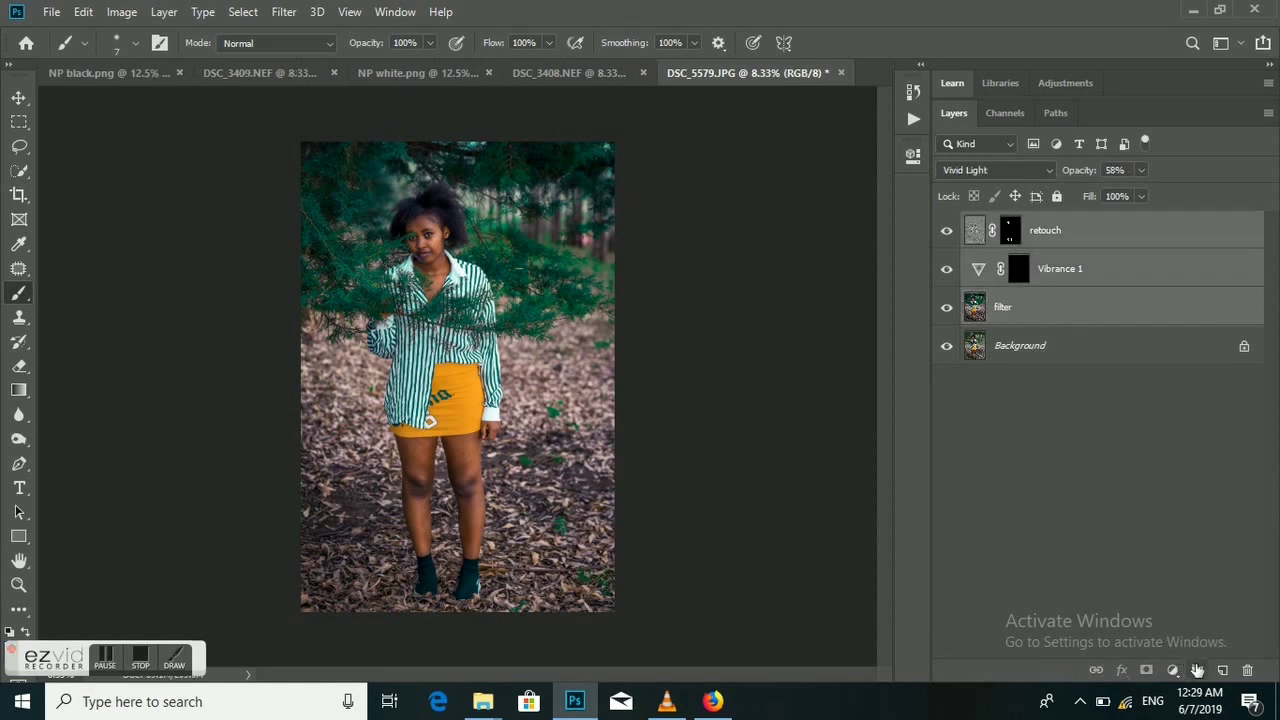
{"action": "left_click", "coordinate": [1197, 670]}
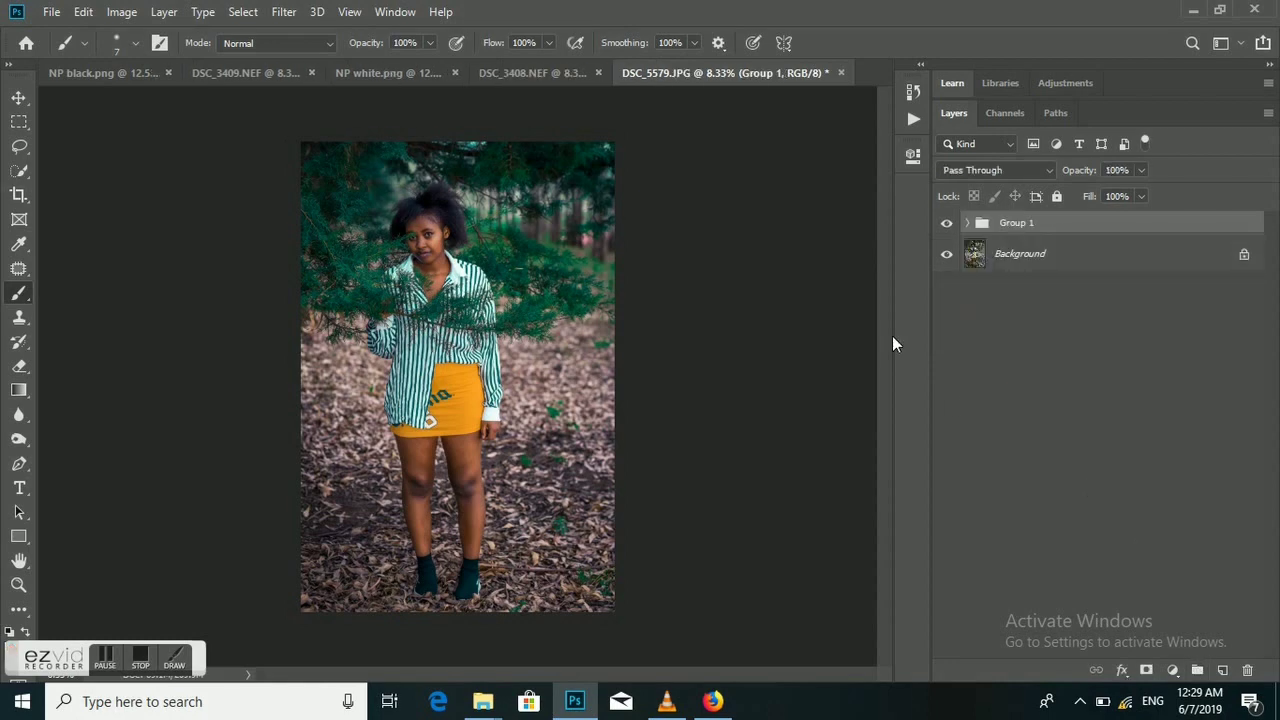
Step: Paste the watermark logo, scale it to about 13%, place it on the leaves beside the woman's knees, and hide the transform controls
{"action": "key", "text": "ctrl+v"}
{"action": "key", "text": "ctrl+t"}
{"action": "left_click_drag", "start_coordinate": [456, 440], "coordinate": [382, 490]}
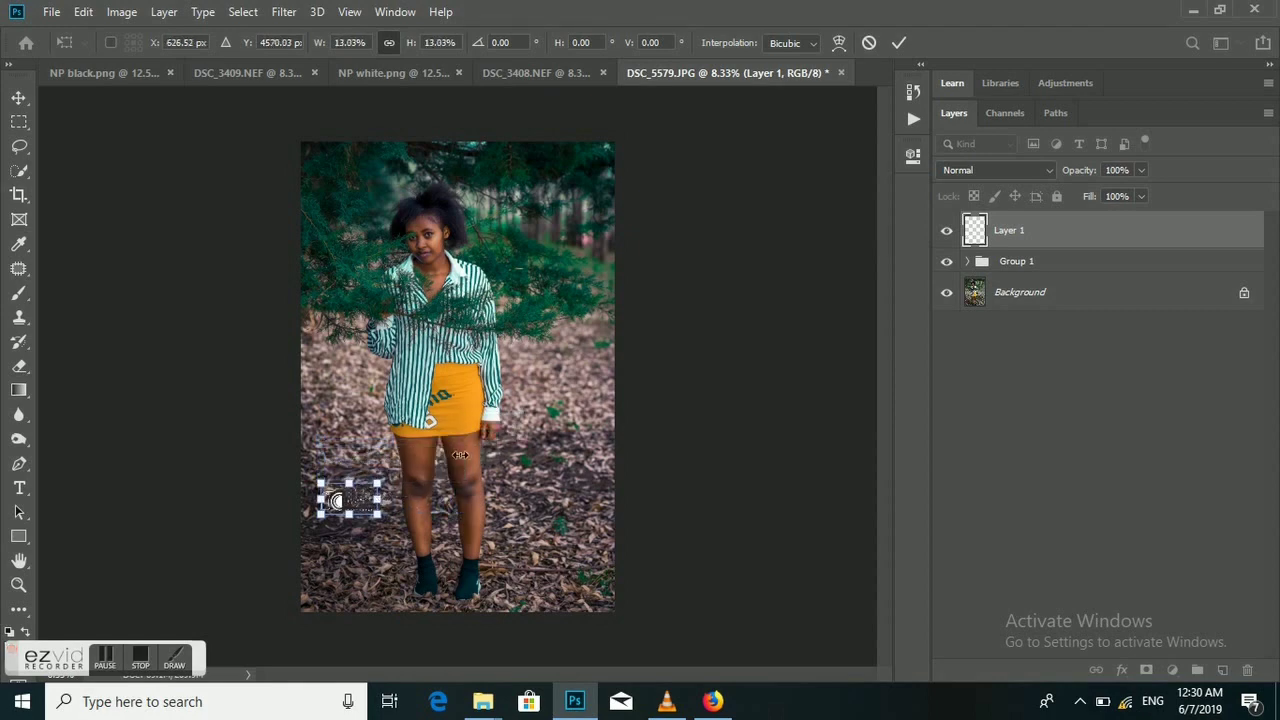
{"action": "left_click", "coordinate": [900, 43]}
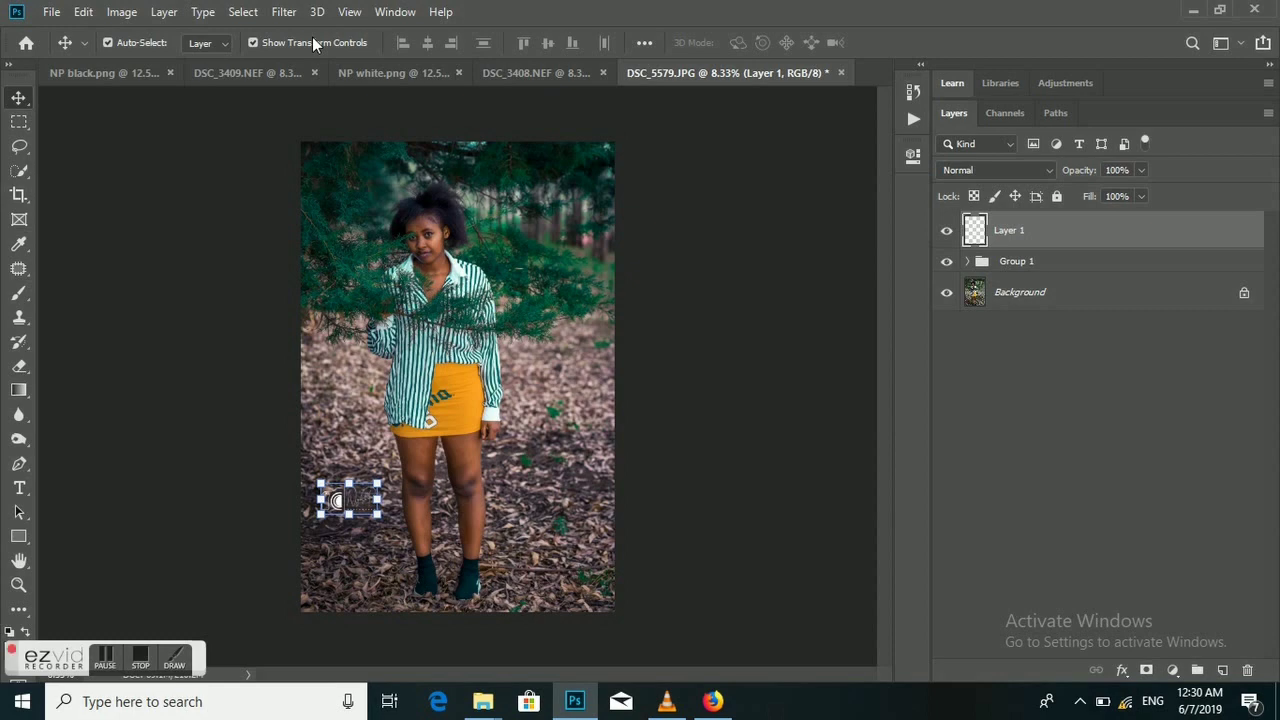
{"action": "left_click", "coordinate": [257, 42]}
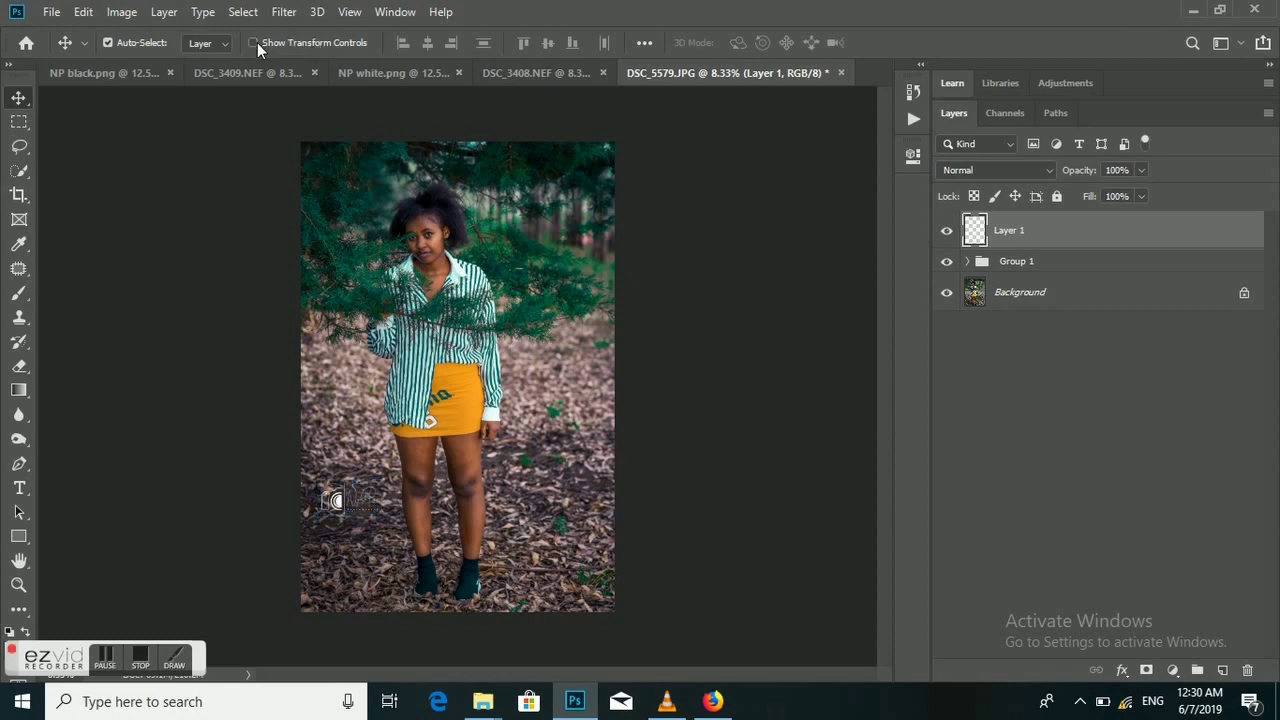
Step: Create a new layer group, move the watermark layer into it, and collapse the group
{"action": "left_click", "coordinate": [1196, 670]}
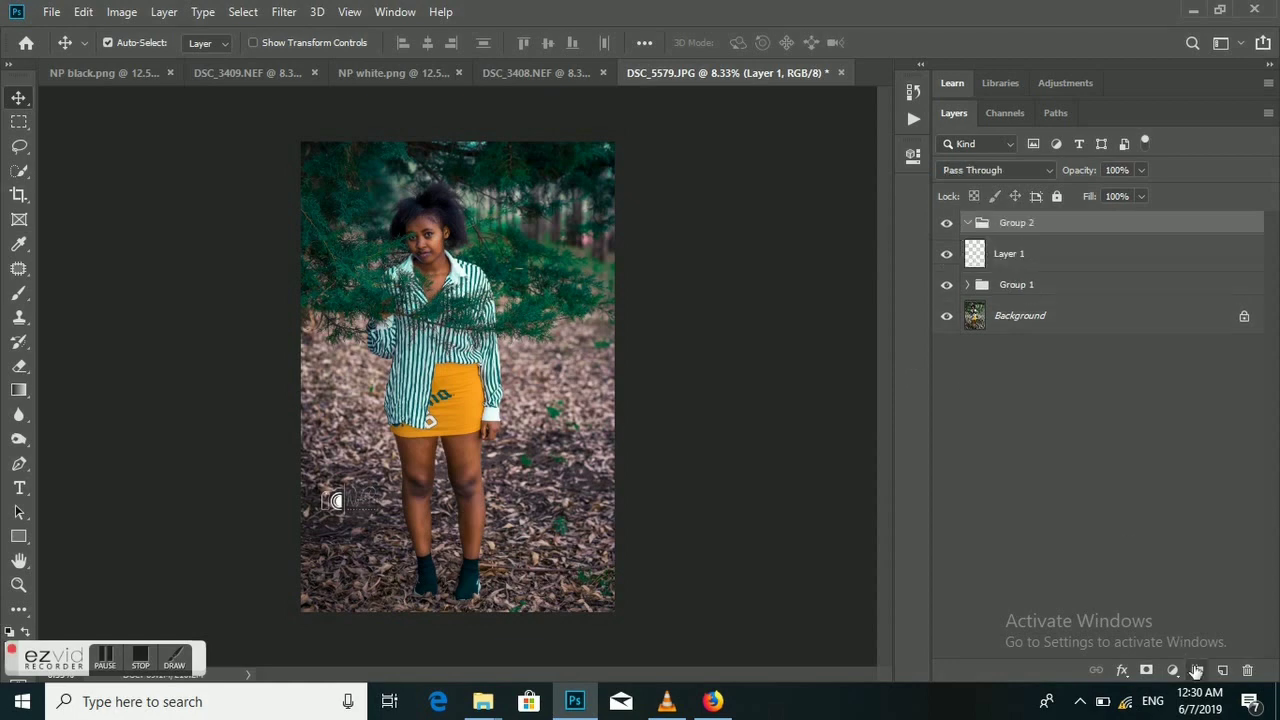
{"action": "left_click", "coordinate": [1103, 258]}
{"action": "left_click_drag", "start_coordinate": [1103, 260], "coordinate": [1081, 229]}
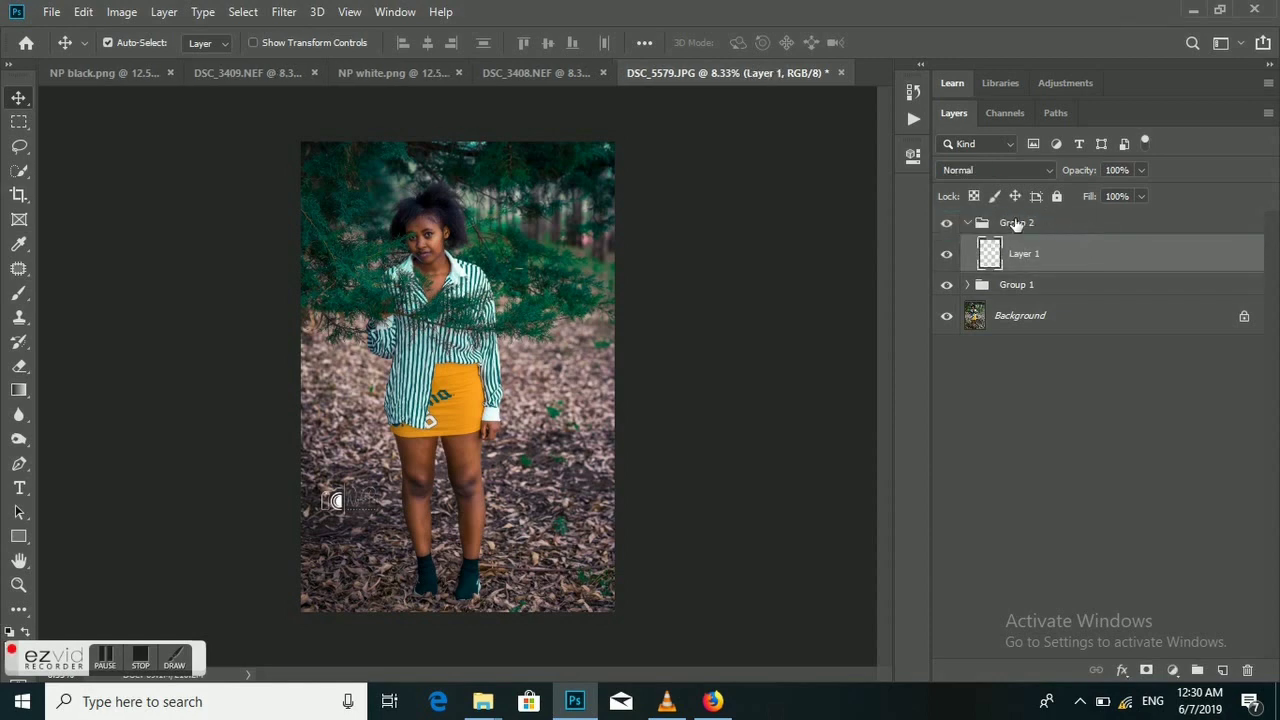
{"action": "left_click", "coordinate": [967, 223]}
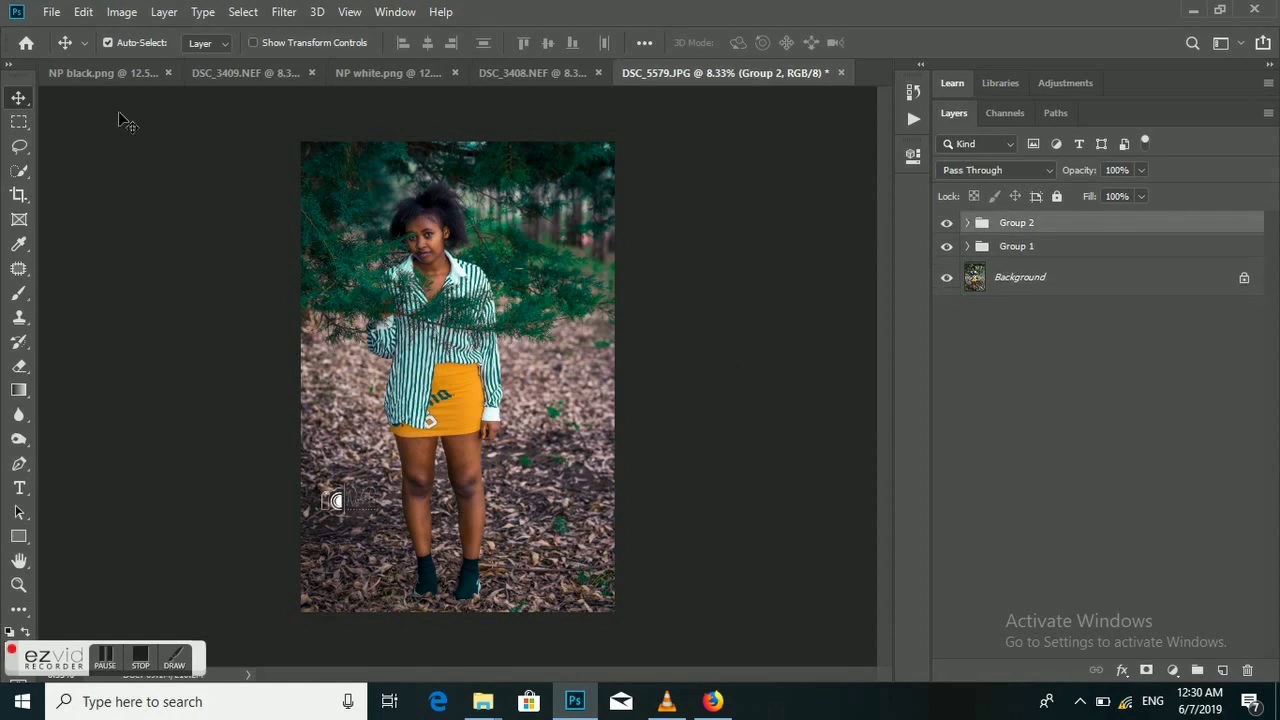
Step: Save a JPEG copy named DSC_5579 750 in the for retouch prac folder, at quality 12 with the Baseline (Standard) format
{"action": "left_click", "coordinate": [51, 12]}
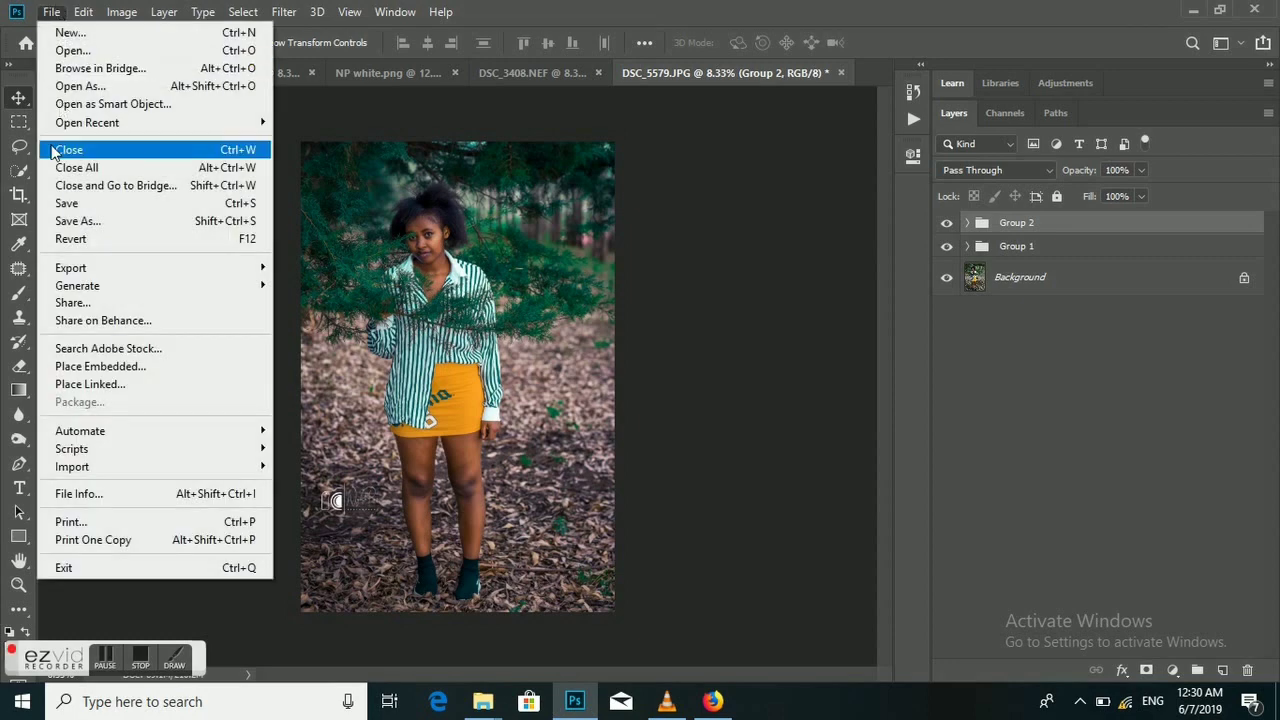
{"action": "left_click", "coordinate": [85, 224]}
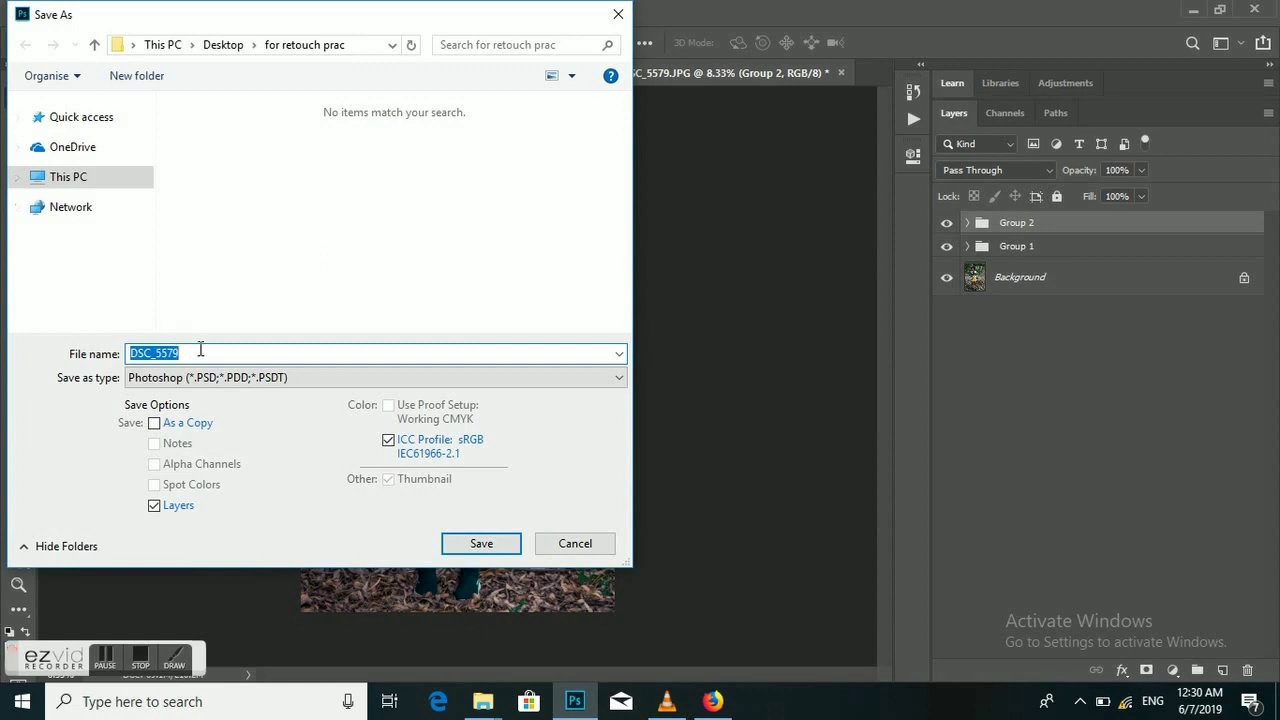
{"action": "left_click", "coordinate": [200, 349]}
{"action": "type", "text": "750"}
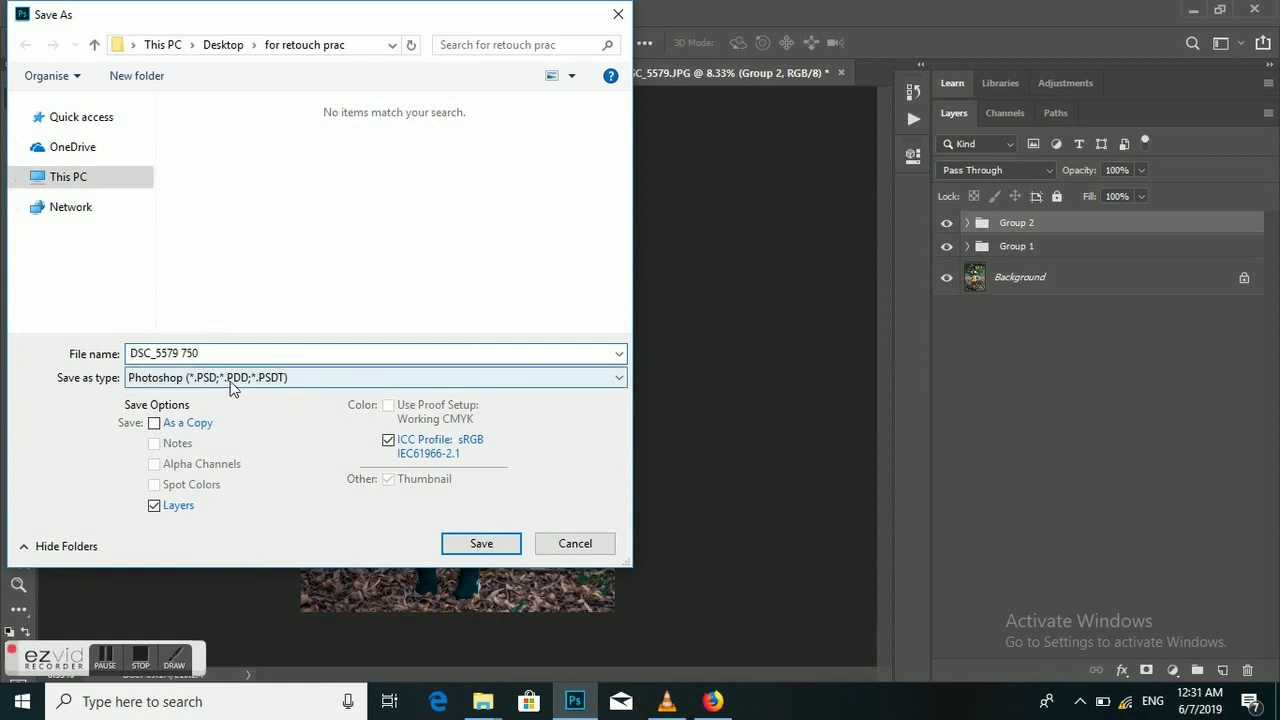
{"action": "left_click", "coordinate": [233, 381]}
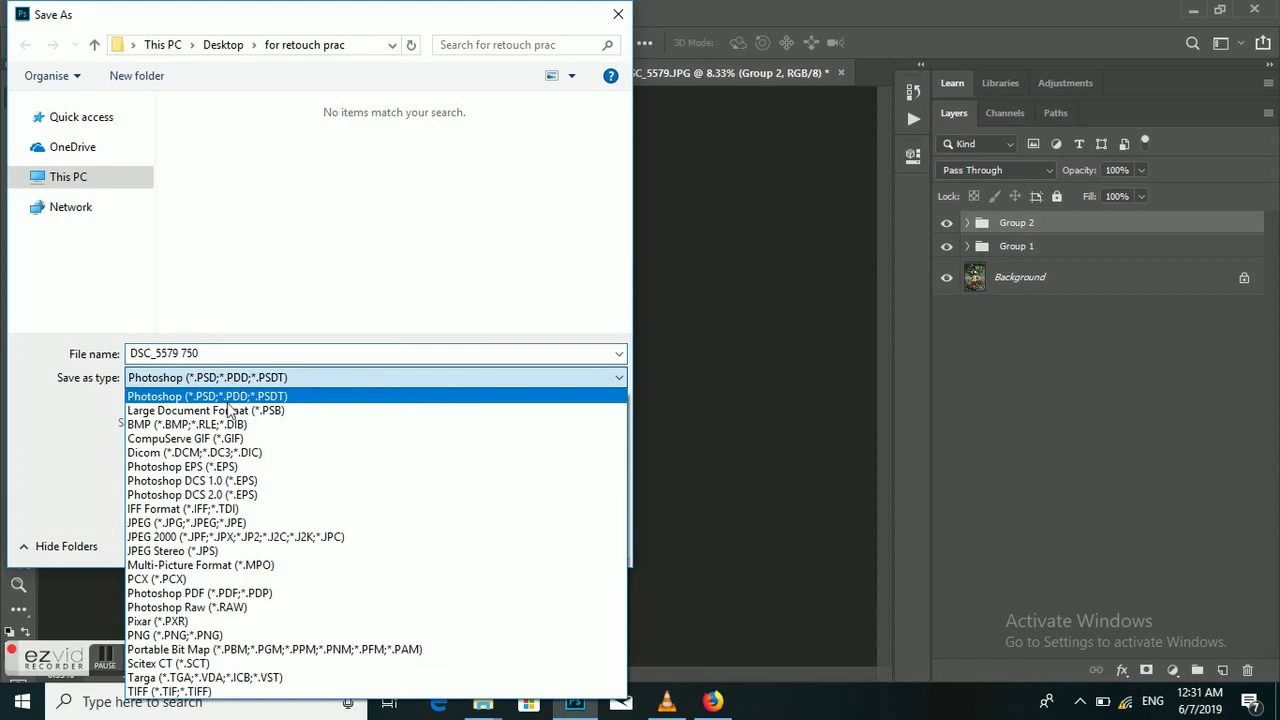
{"action": "left_click", "coordinate": [240, 522]}
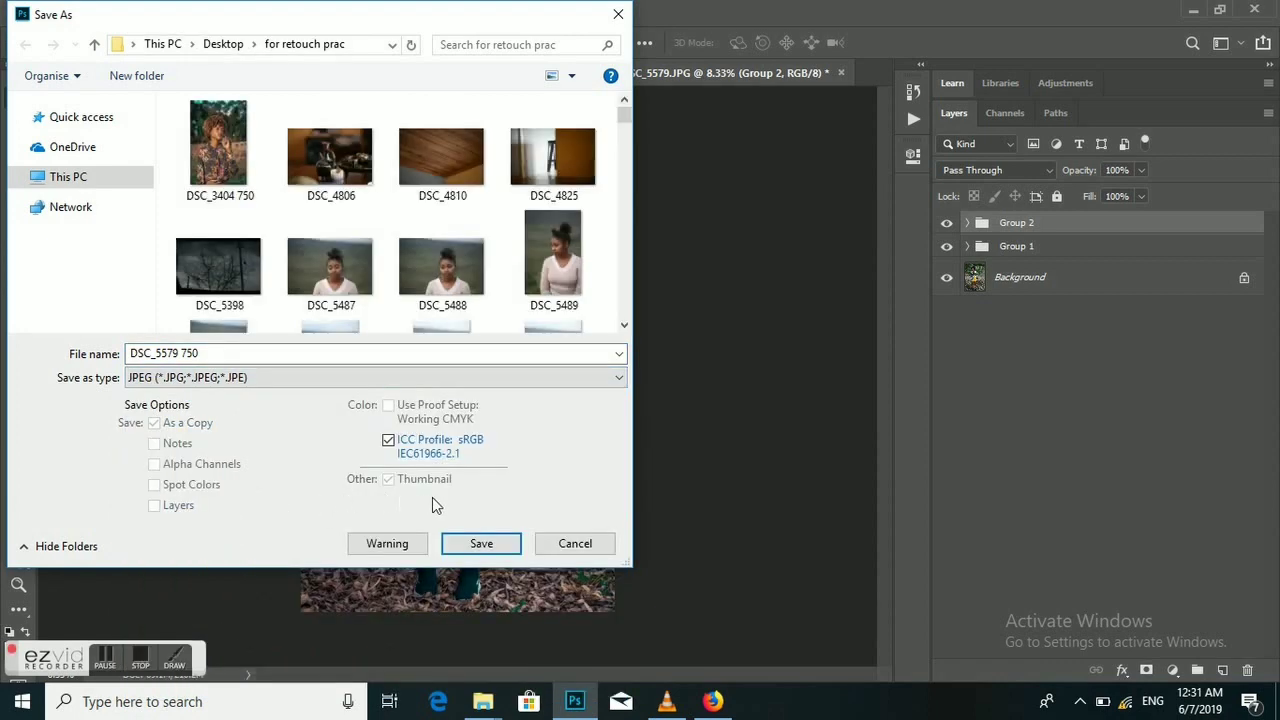
{"action": "left_click", "coordinate": [478, 543]}
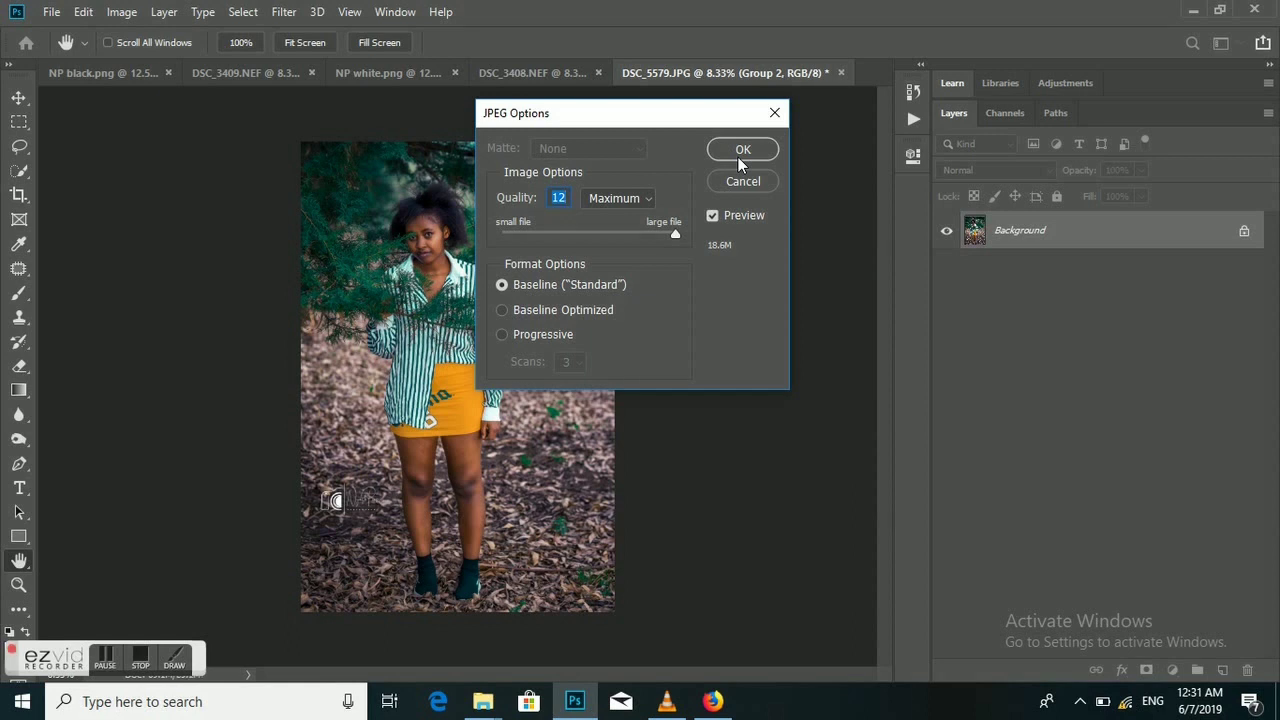
{"action": "left_click", "coordinate": [745, 151]}
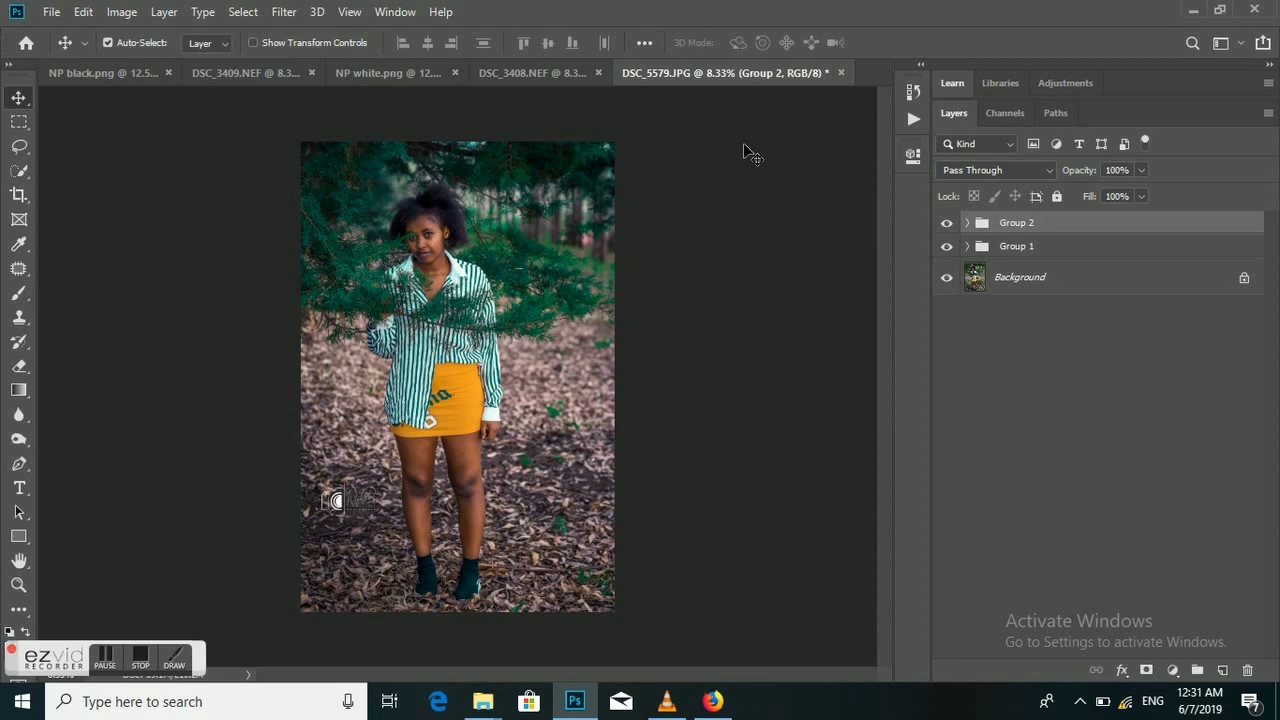
Step: Compare the portrait before and after the edit by toggling the visibility of Group 1
{"action": "left_click", "coordinate": [947, 247]}
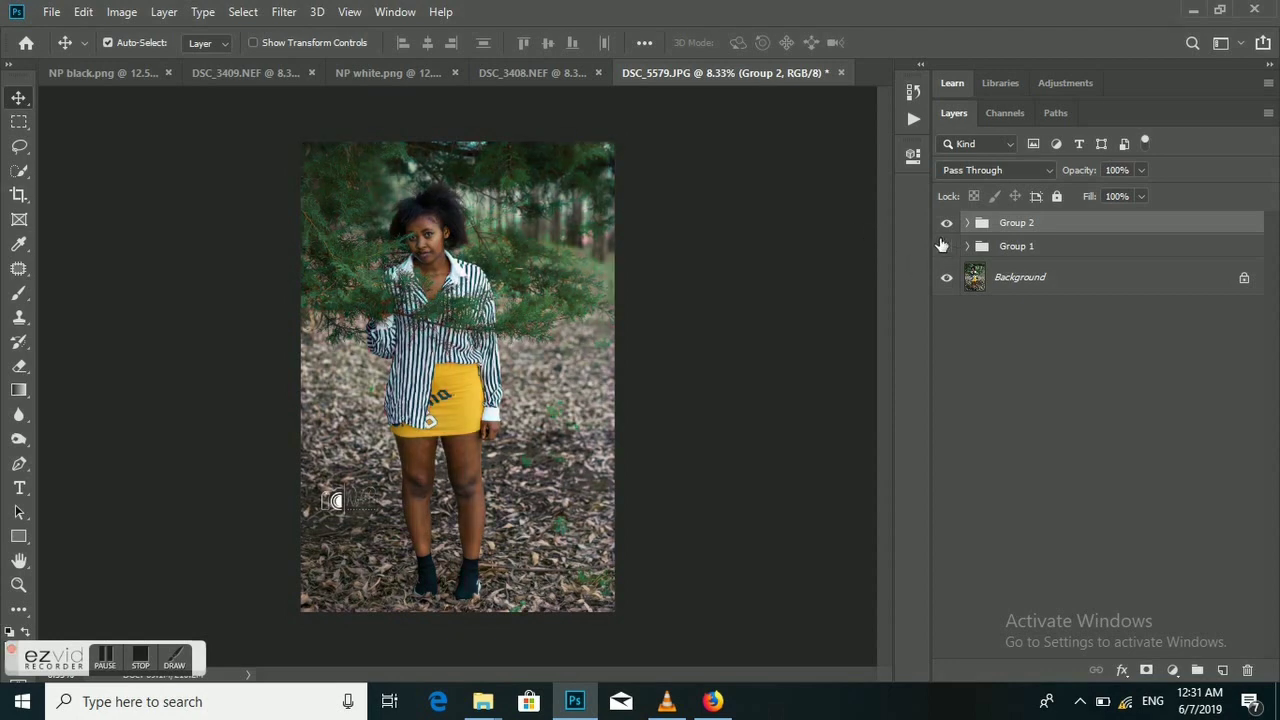
{"action": "left_click", "coordinate": [947, 247]}
{"action": "left_click", "coordinate": [947, 247]}
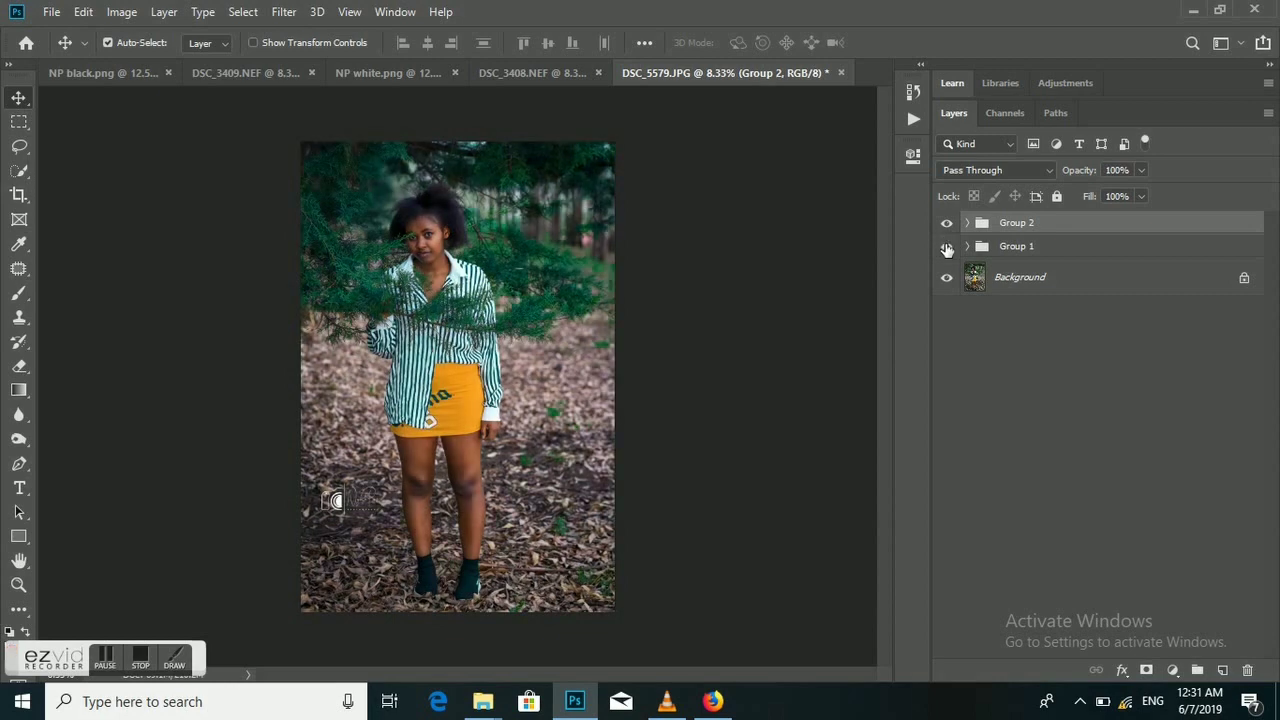
{"action": "left_click", "coordinate": [947, 247]}
{"action": "left_click", "coordinate": [947, 247]}
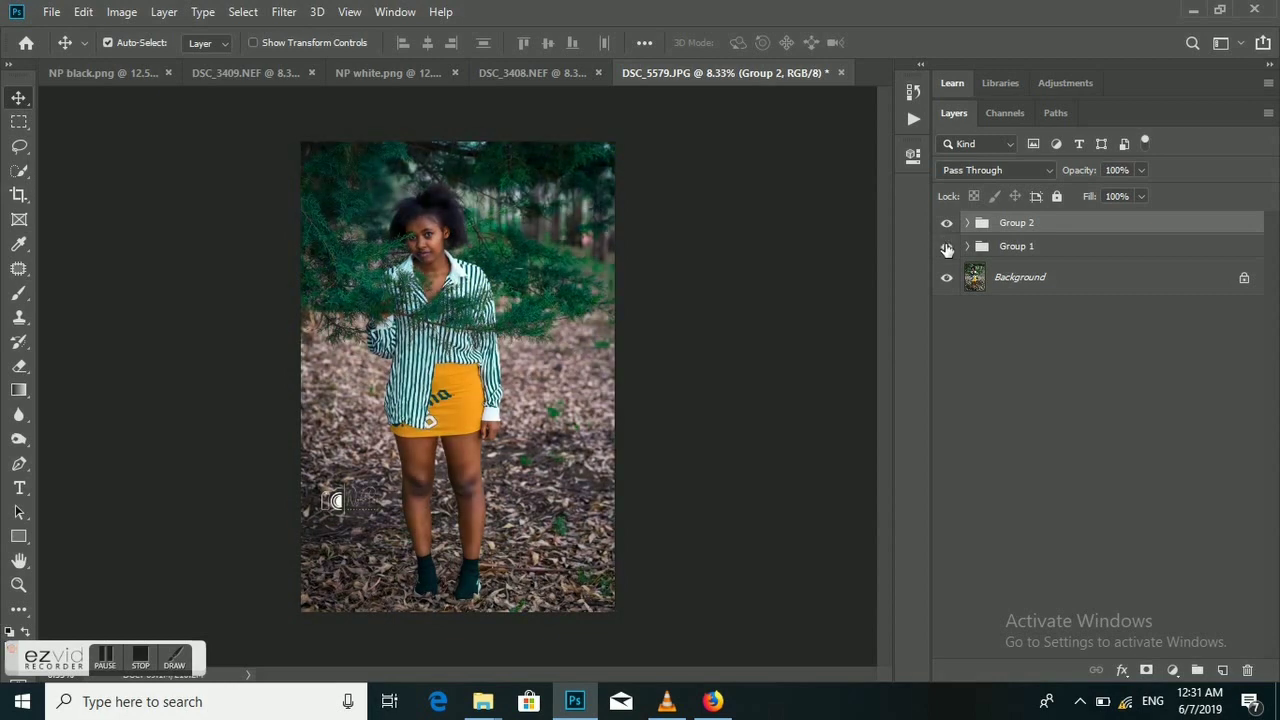